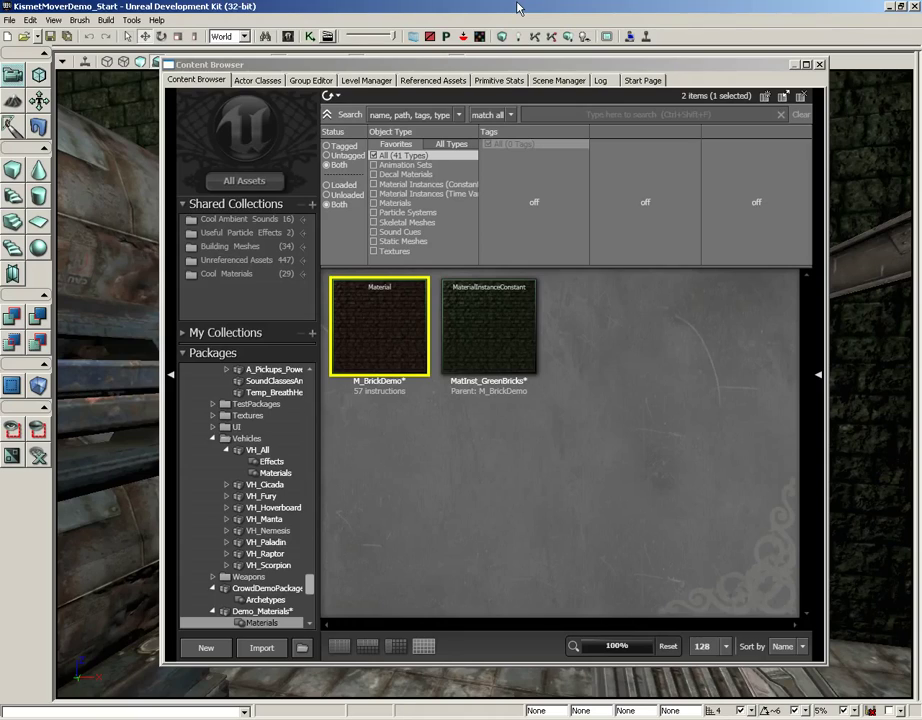
- Open the M_BrickDemo material from the Content Browser into the Material Editor
mouse_move(390, 343)
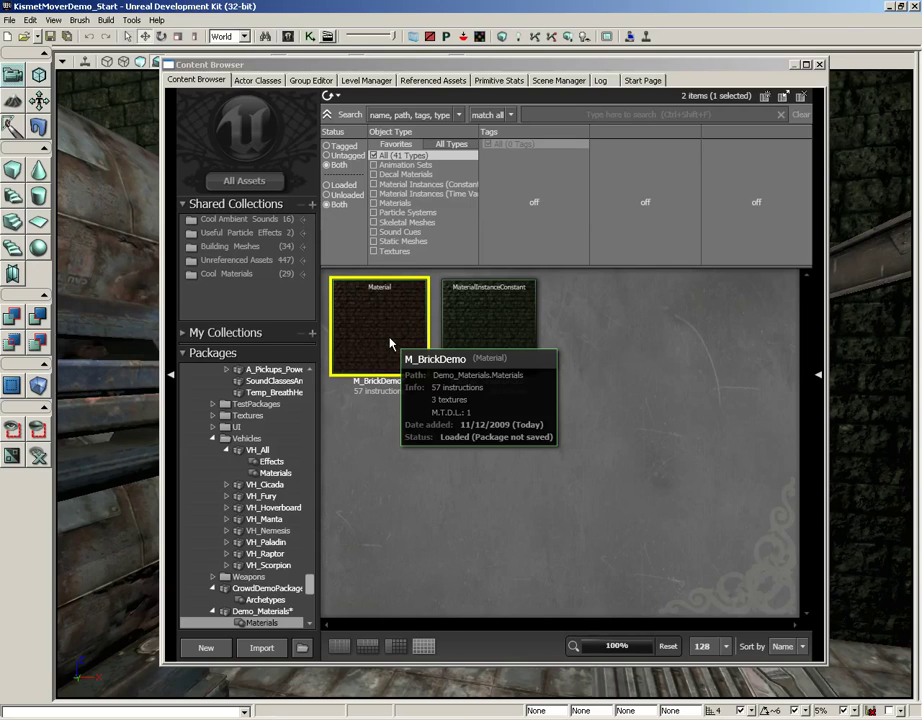
double_click(390, 343)
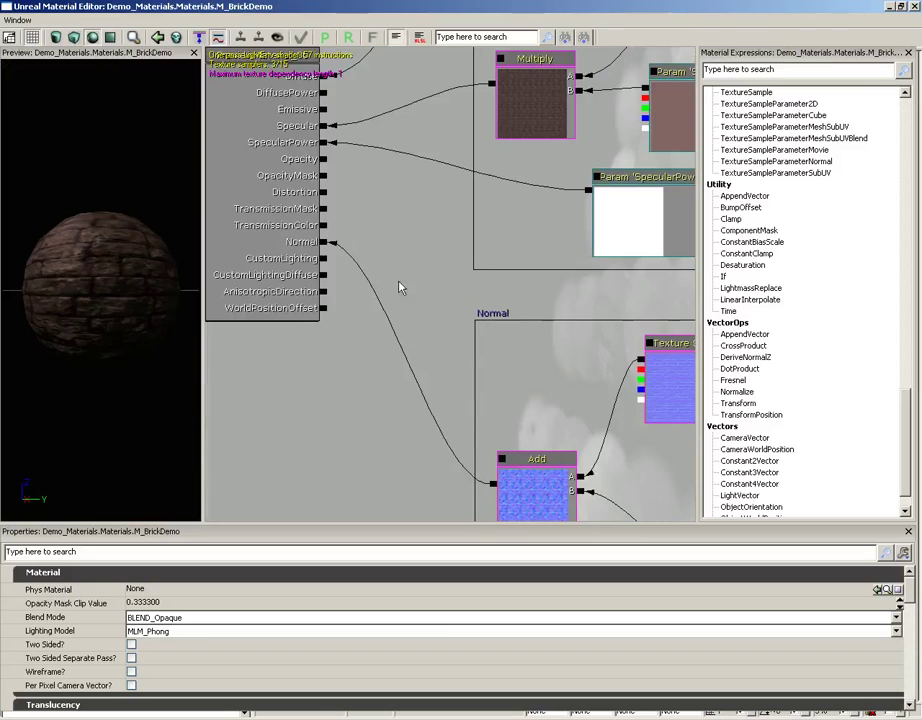
mouse_move(397, 286)
mouse_down()
mouse_move(478, 369)
mouse_move(494, 418)
mouse_up()
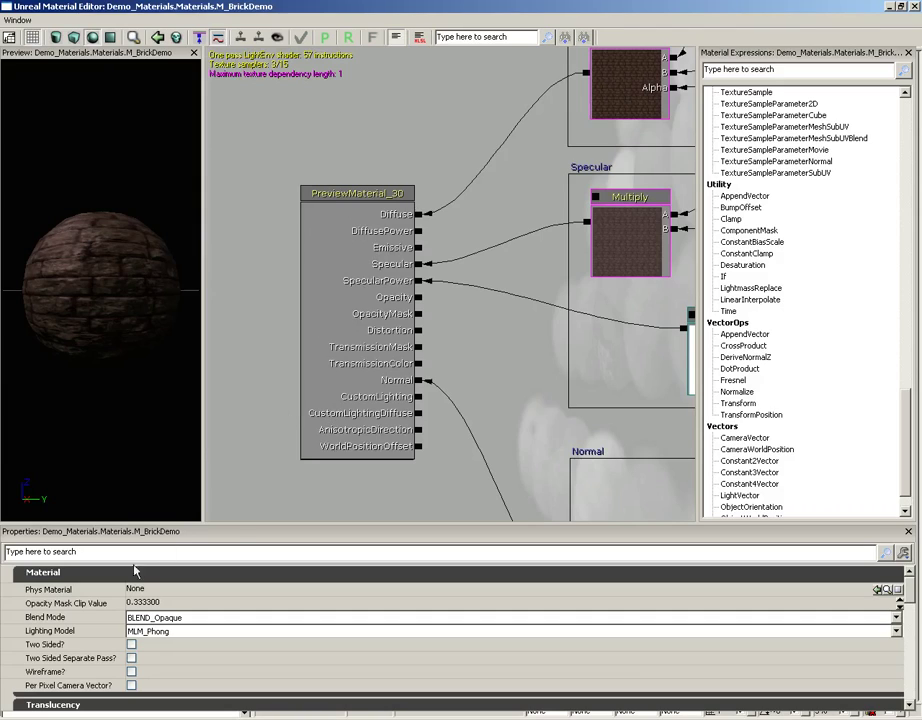
click(61, 622)
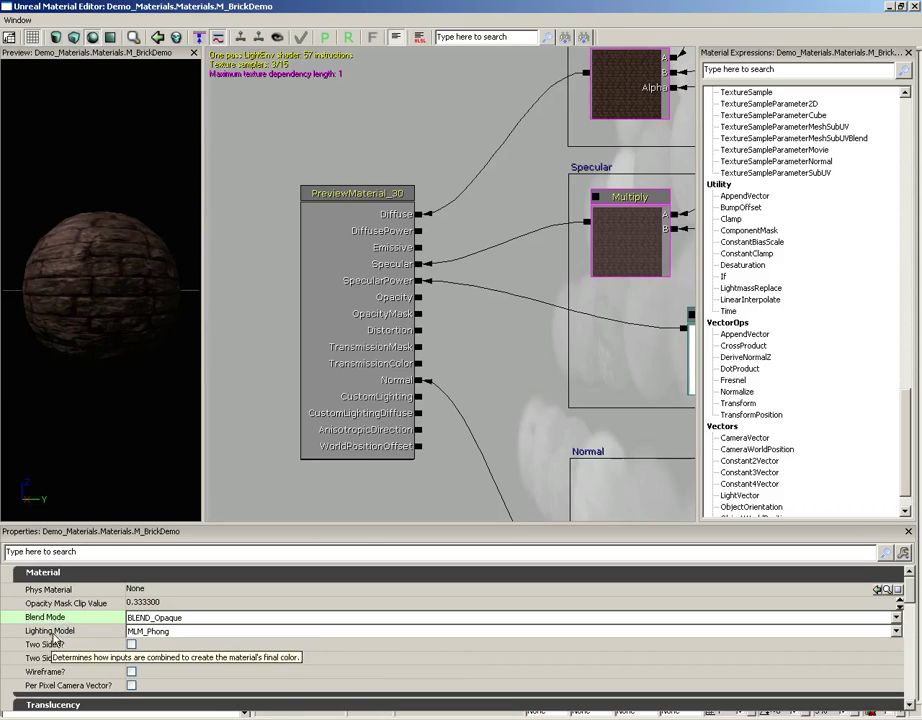
click(54, 634)
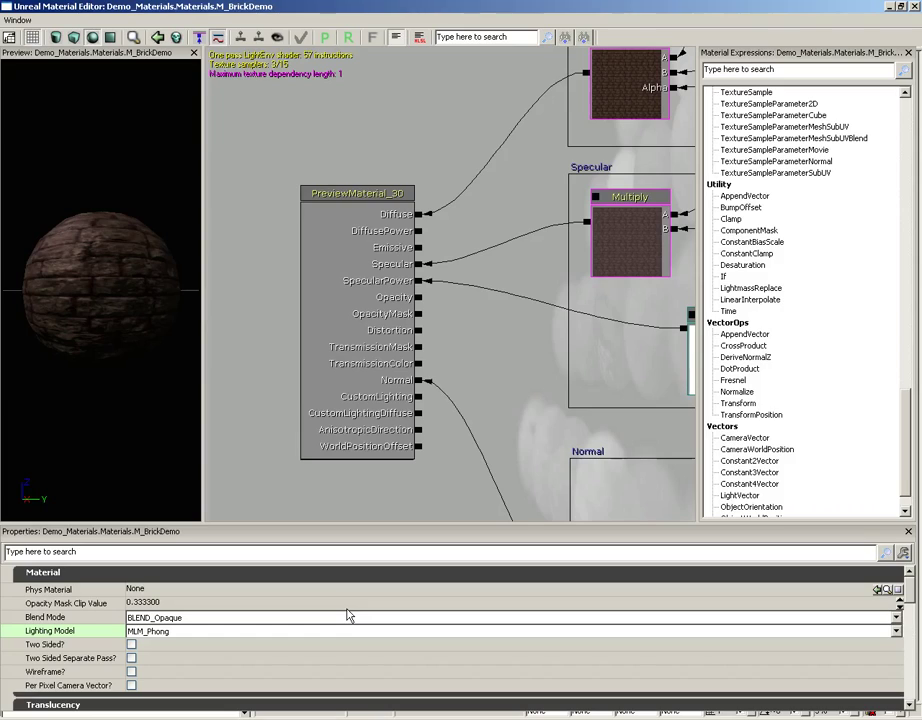
click(177, 618)
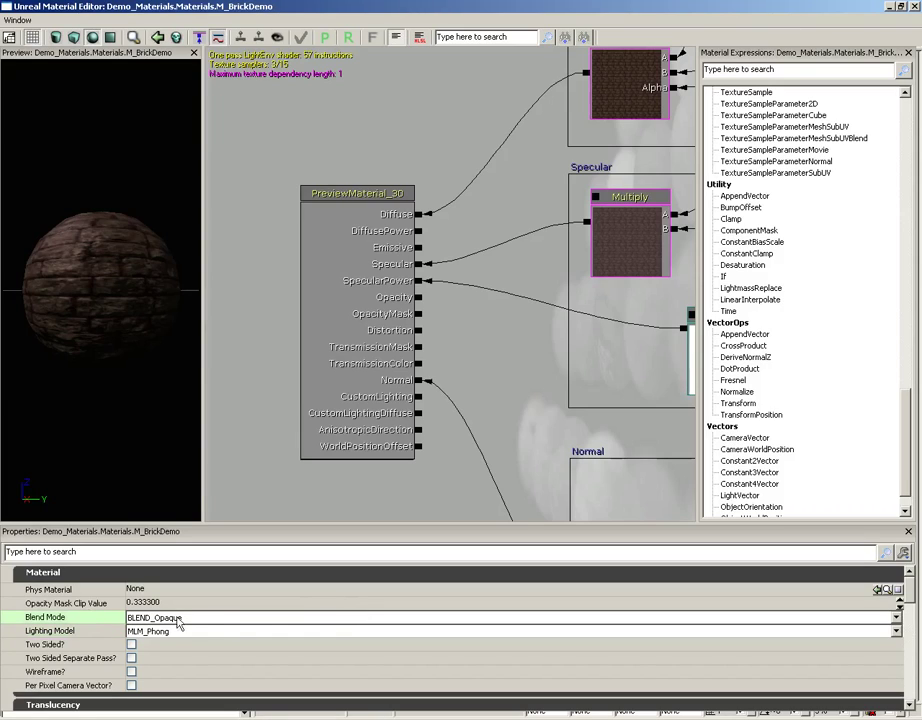
click(200, 618)
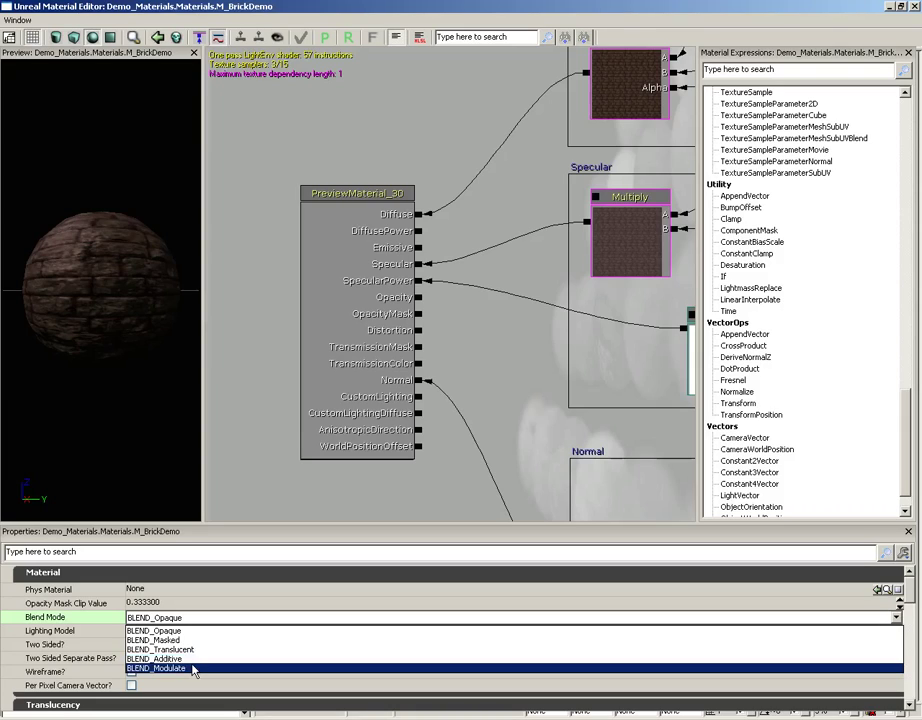
- Leave the blend mode at BLEND_Opaque and bring up the Lighting Model choices
click(94, 646)
click(133, 632)
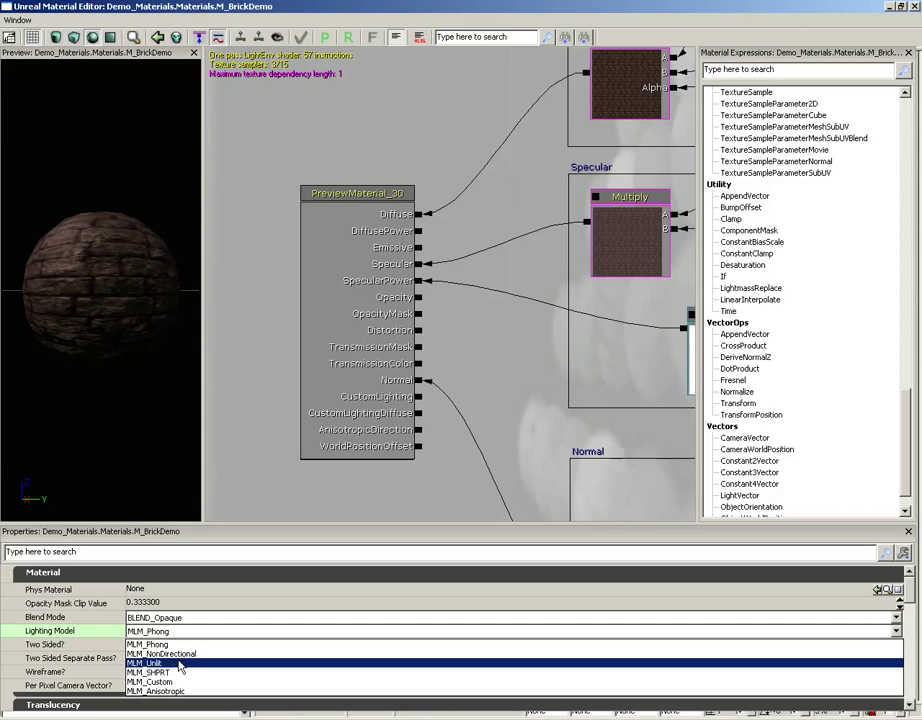
- Set the lighting model to MLM_Unlit and feed the Lerp brick texture into Diffuse and Emissive
click(179, 665)
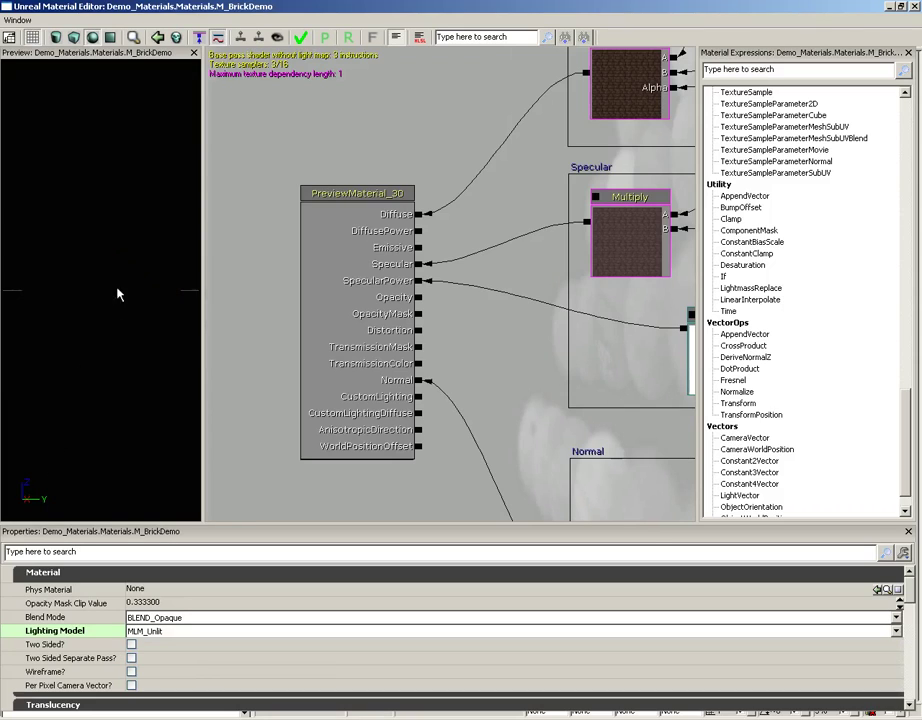
drag(117, 292, 3, 373)
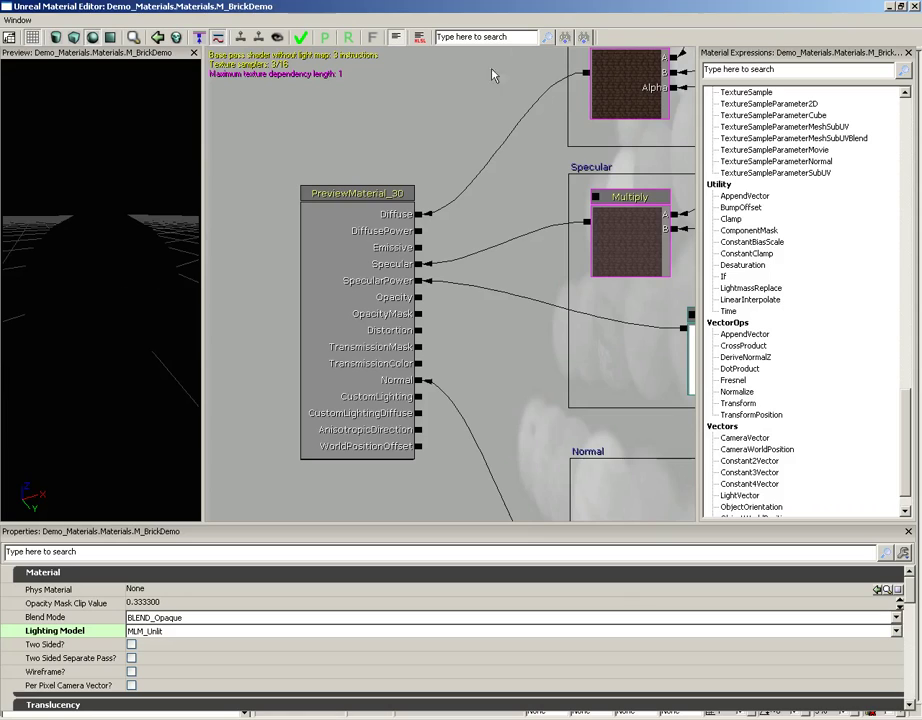
drag(539, 177, 488, 218)
drag(387, 262, 561, 119)
drag(561, 119, 397, 293)
- Break the Emissive link and switch the lighting model to MLM_Anisotropic
drag(190, 300, 100, 320)
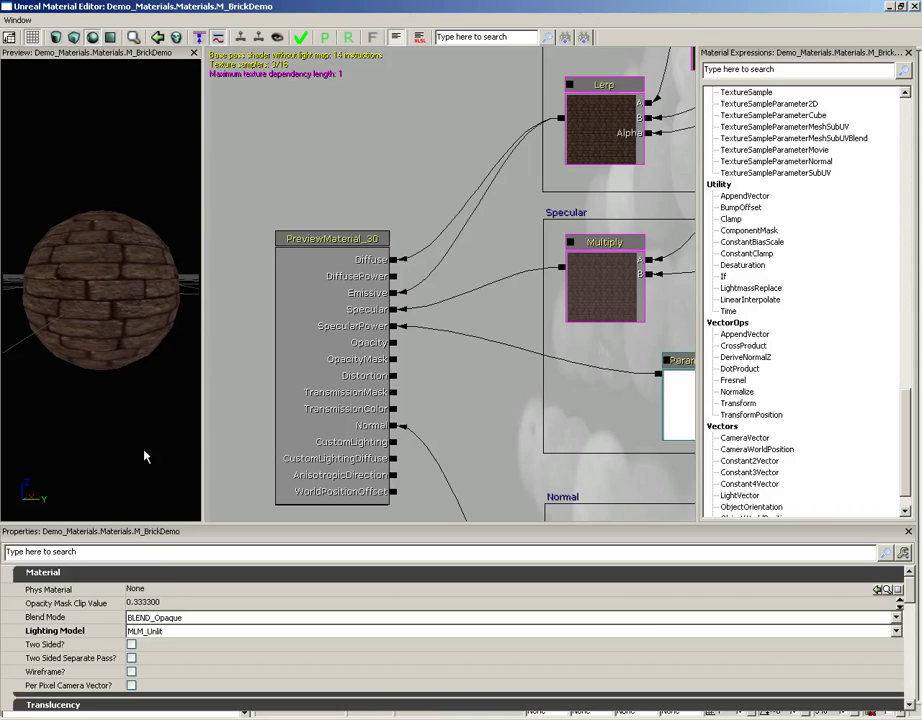
alt+click(393, 293)
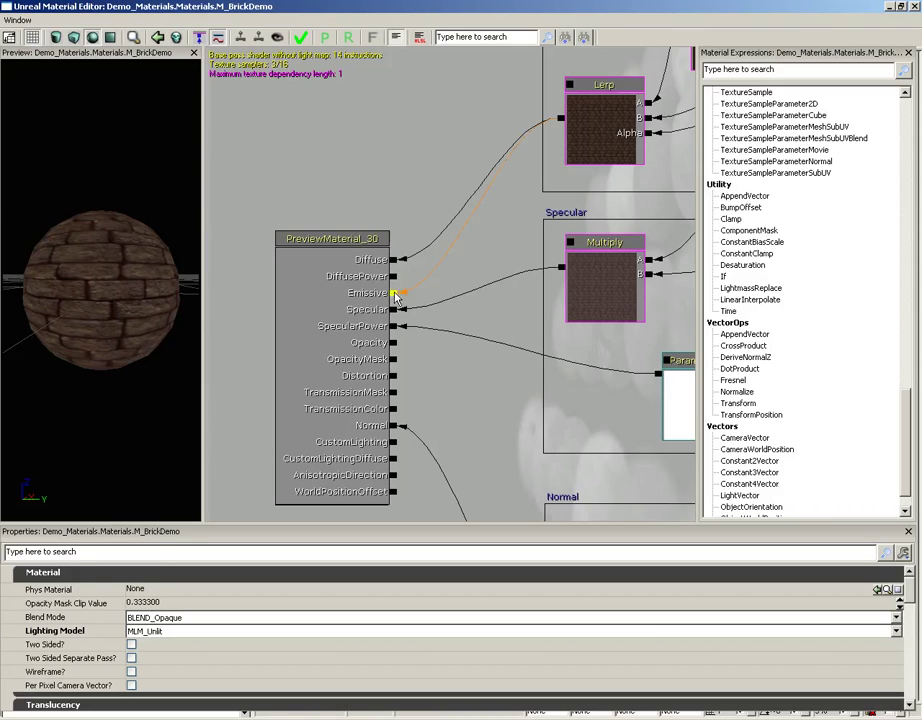
click(170, 632)
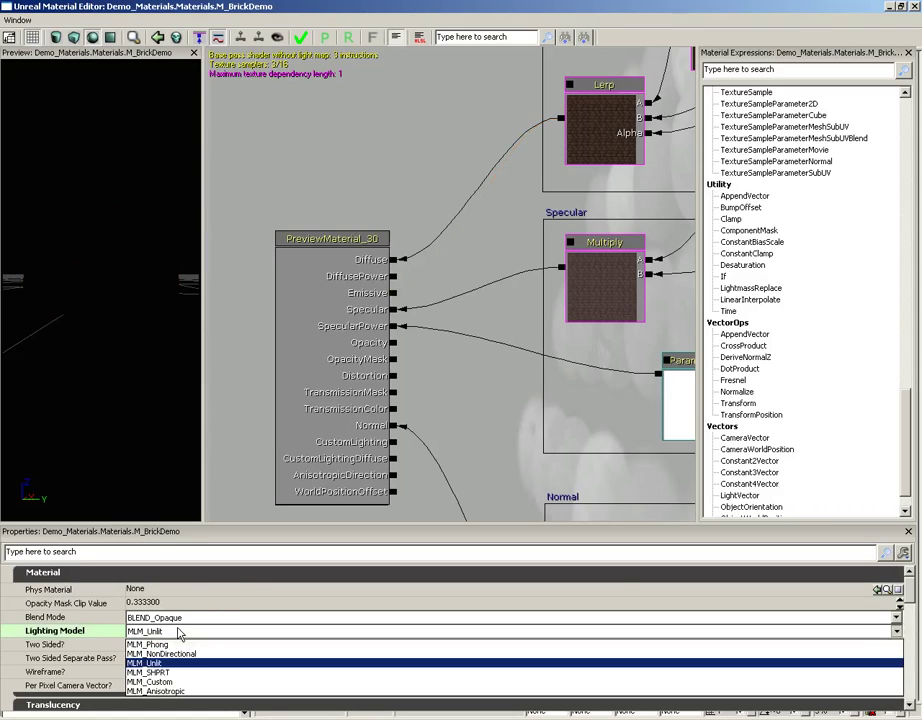
click(186, 691)
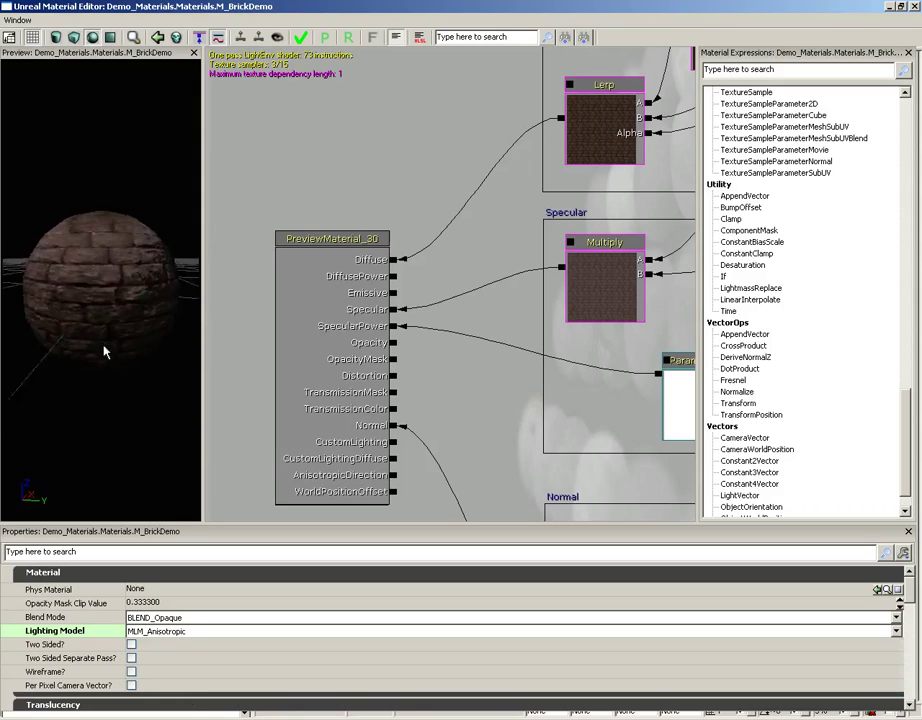
drag(40, 437, 108, 320)
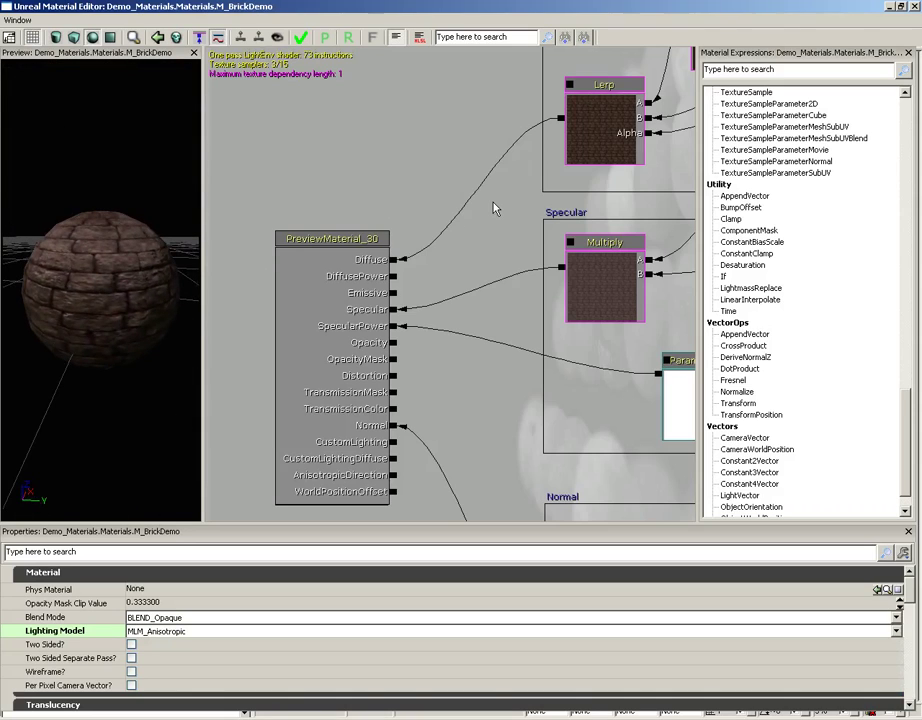
- Switch the lighting model back to MLM_Phong and review the Usage properties
click(175, 632)
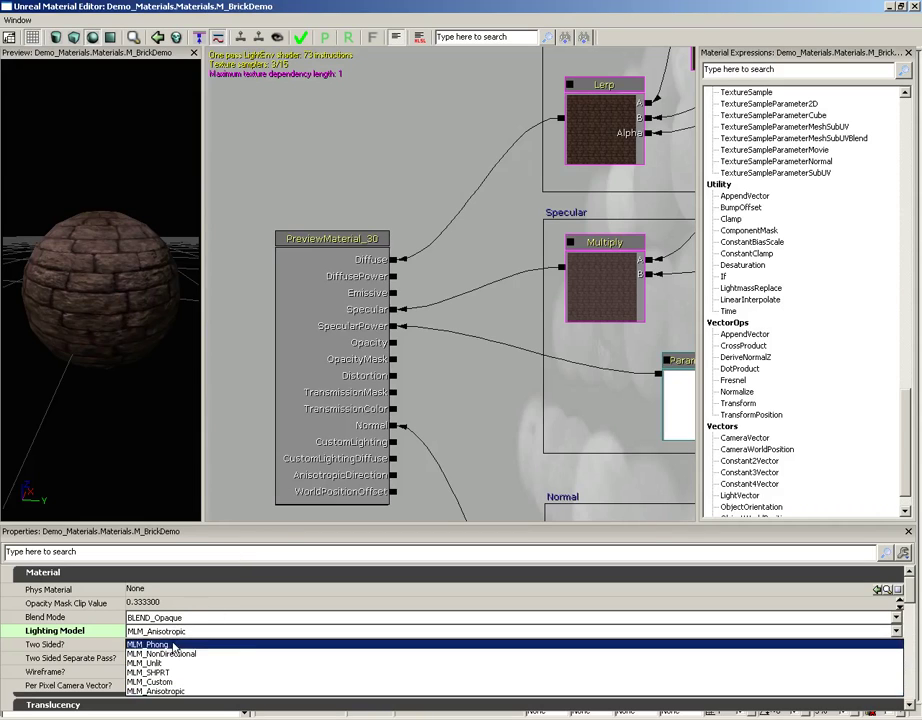
click(251, 645)
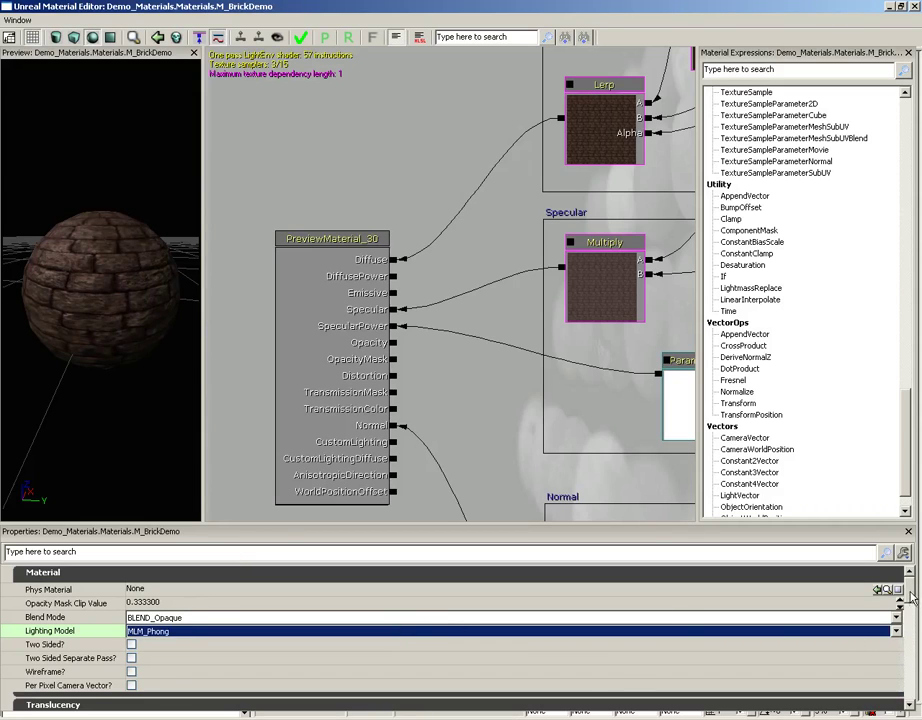
drag(911, 597, 911, 641)
mouse_move(38, 626)
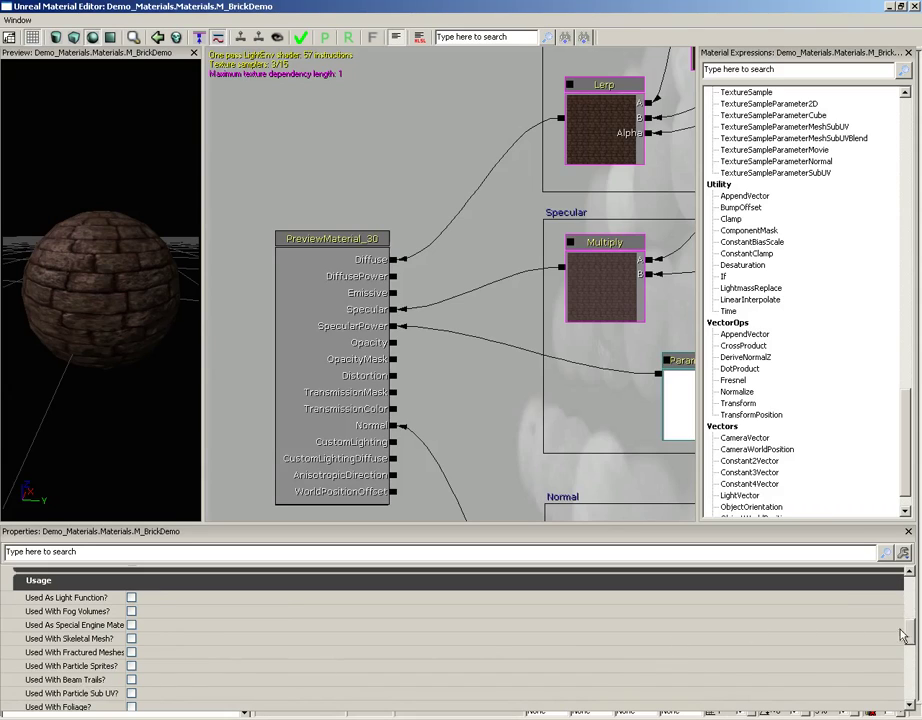
drag(911, 636, 912, 640)
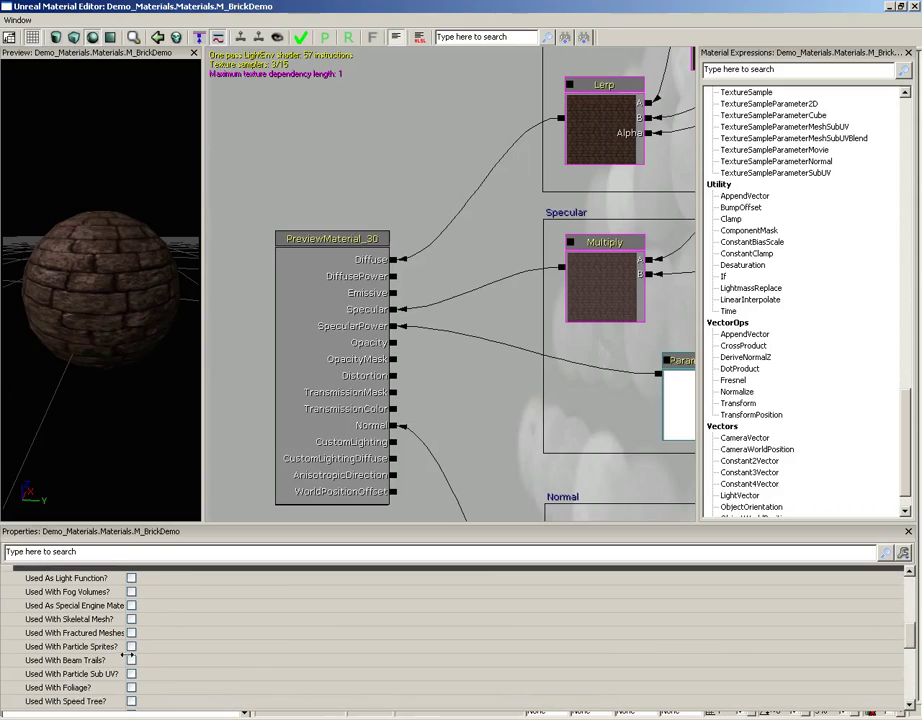
drag(911, 640, 914, 676)
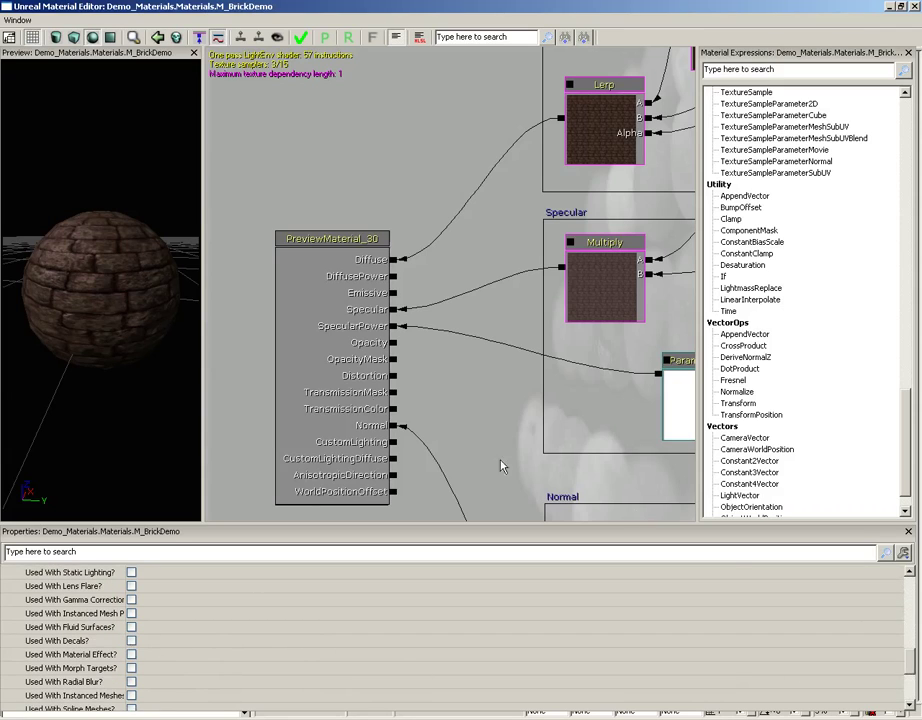
click(366, 268)
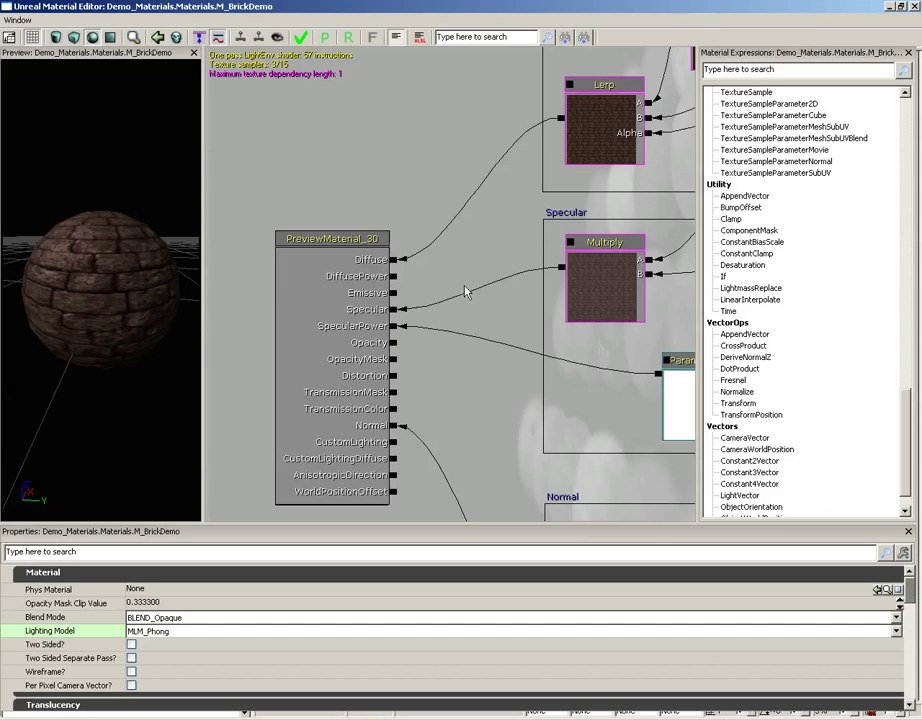
drag(372, 274, 416, 218)
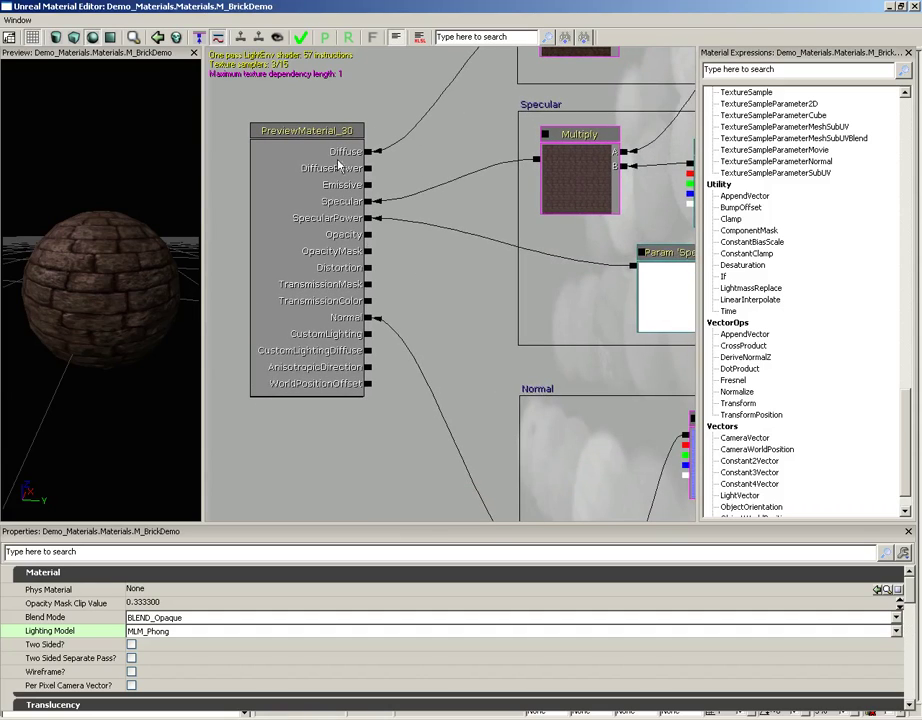
drag(139, 330, 113, 310)
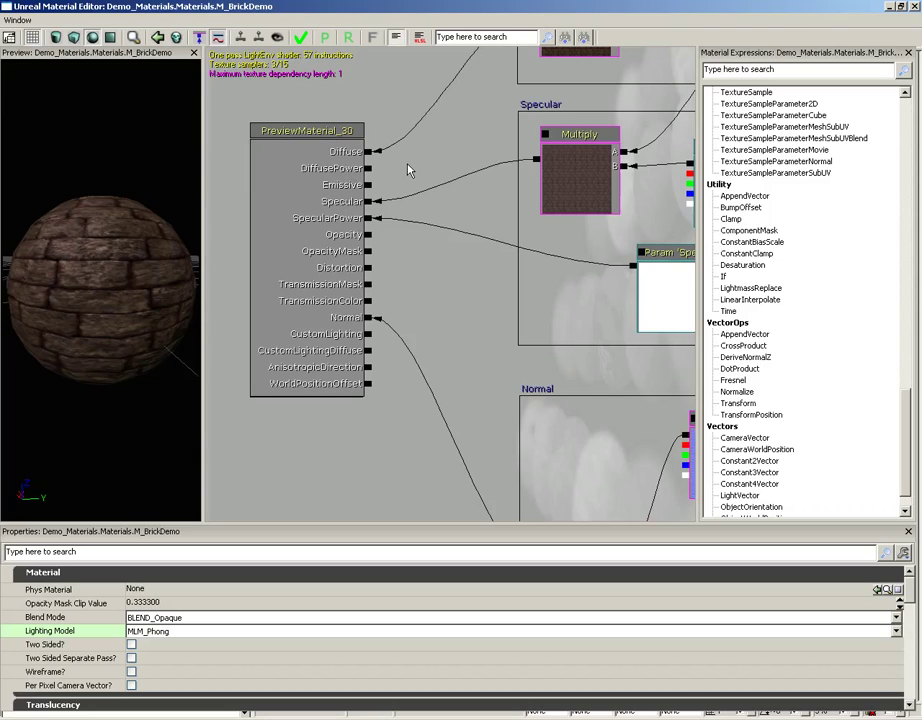
click(437, 152)
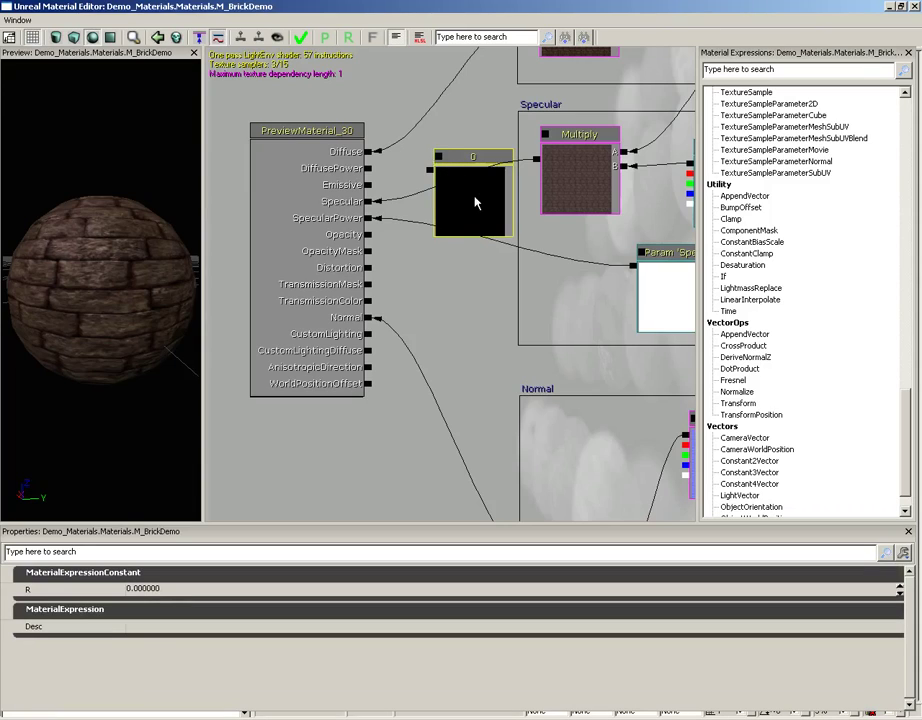
click(153, 588)
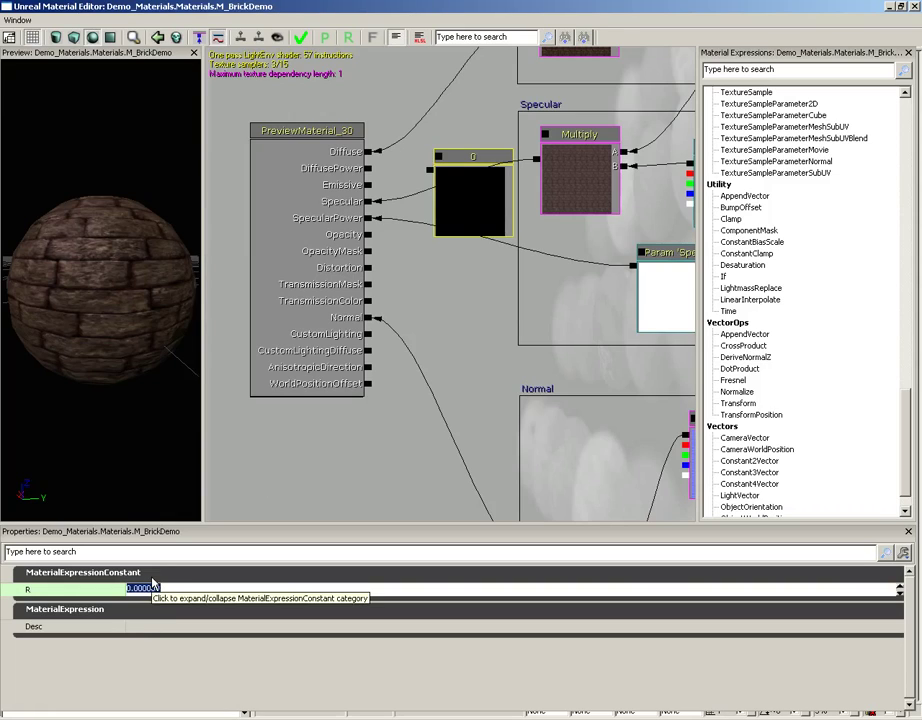
text(1)
key(Return)
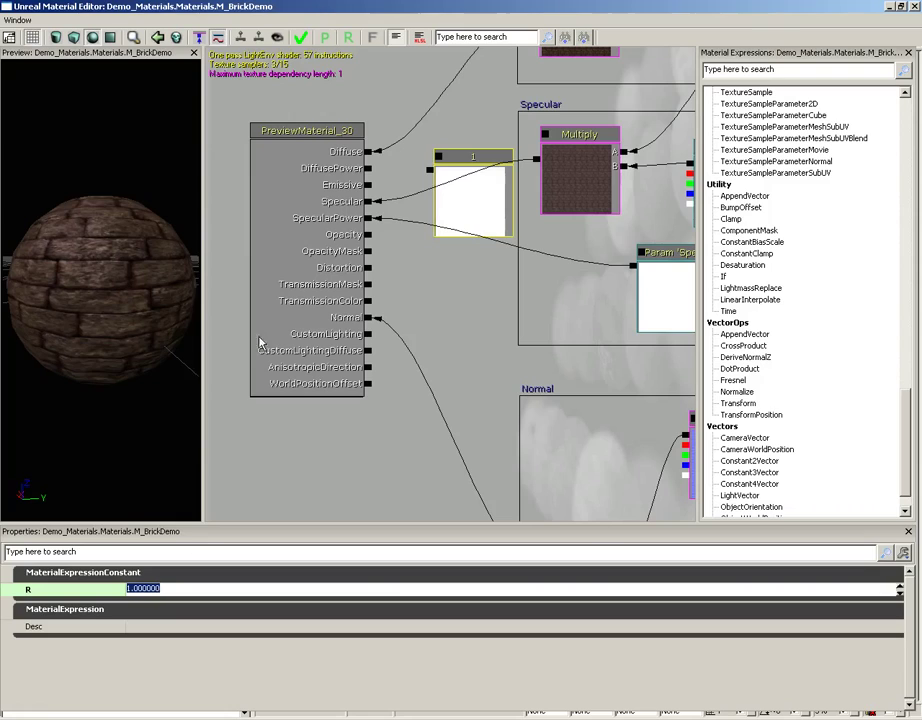
drag(431, 169, 368, 168)
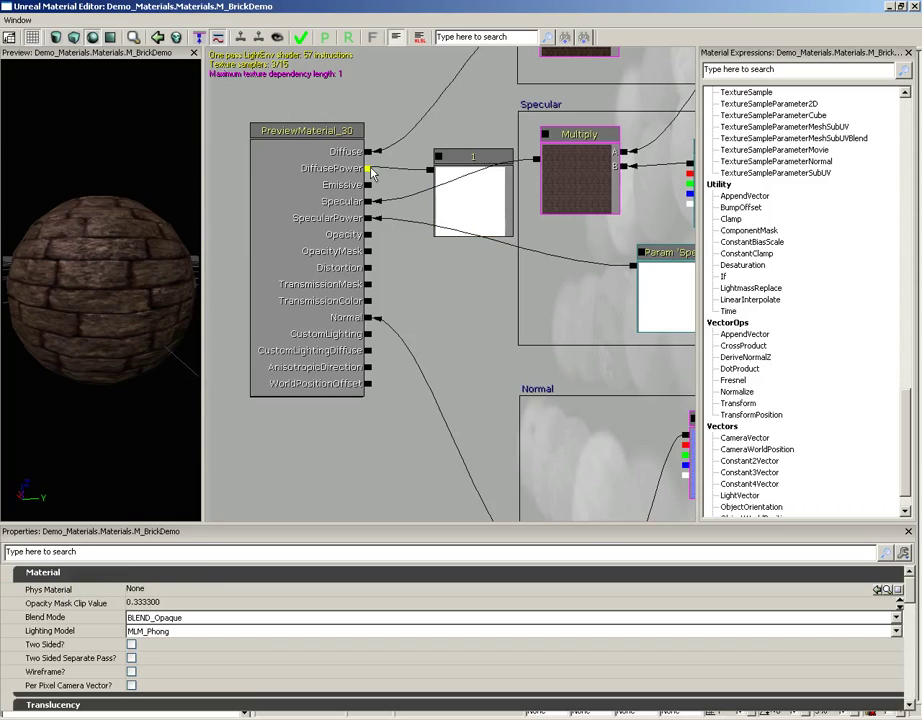
drag(86, 300, 107, 284)
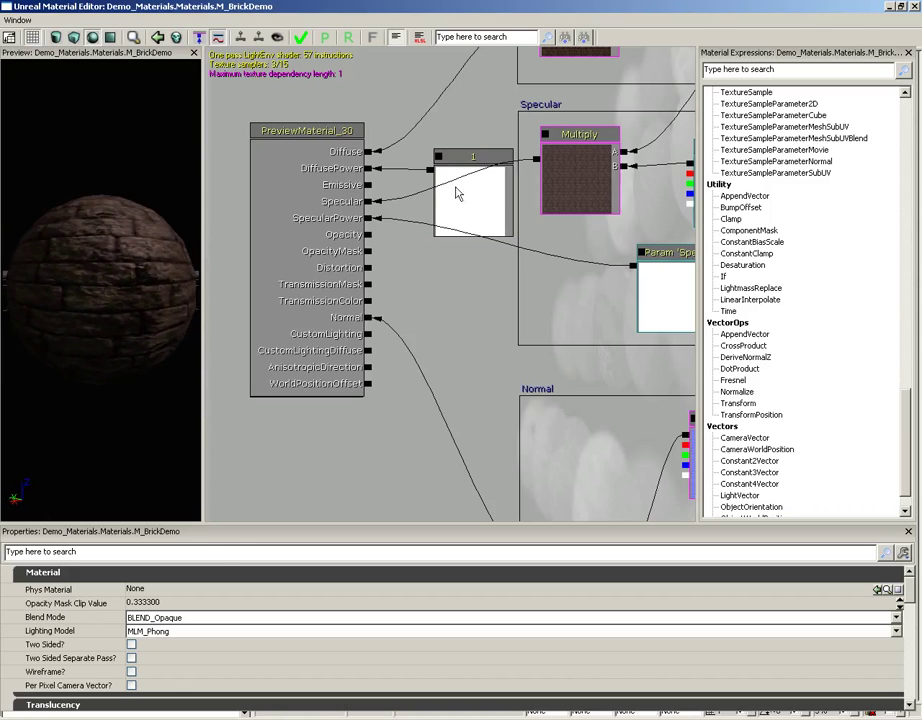
click(477, 226)
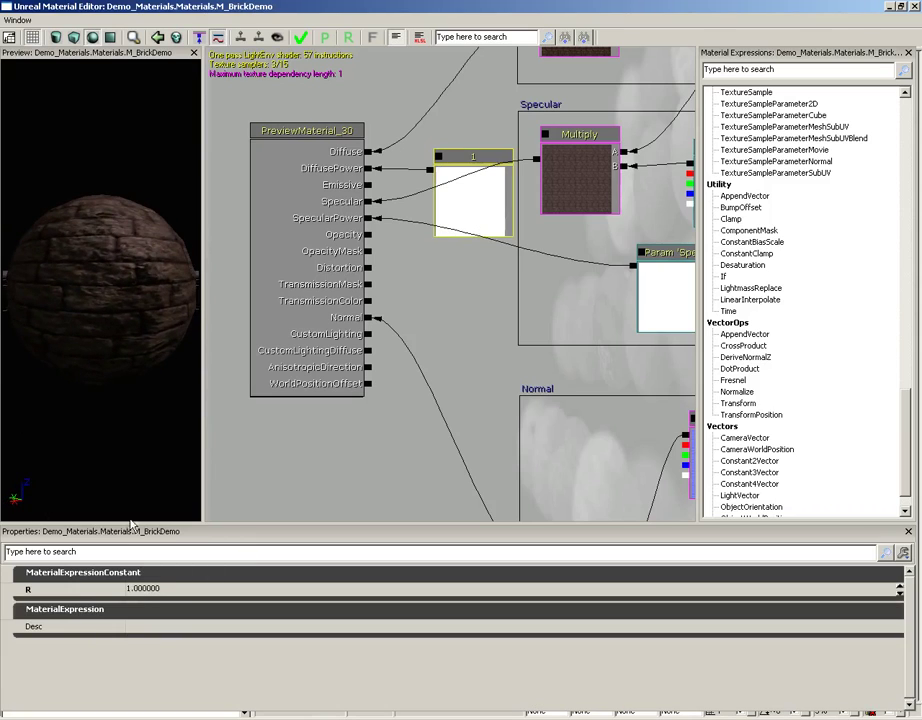
click(146, 589)
text(1)
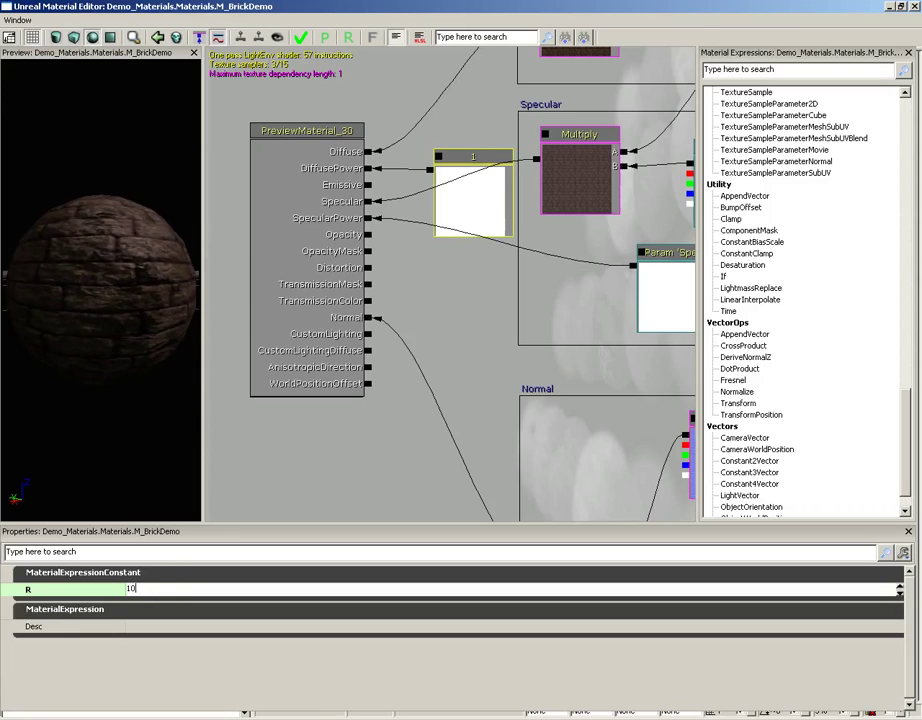
text(0)
key(Return)
drag(109, 446, 21, 284)
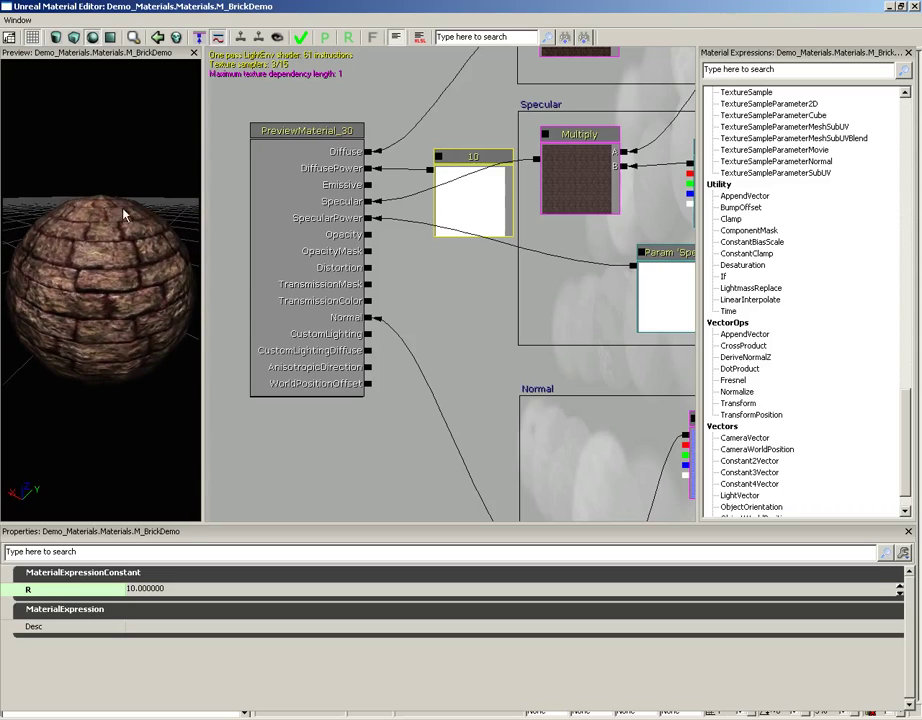
drag(136, 302, 180, 240)
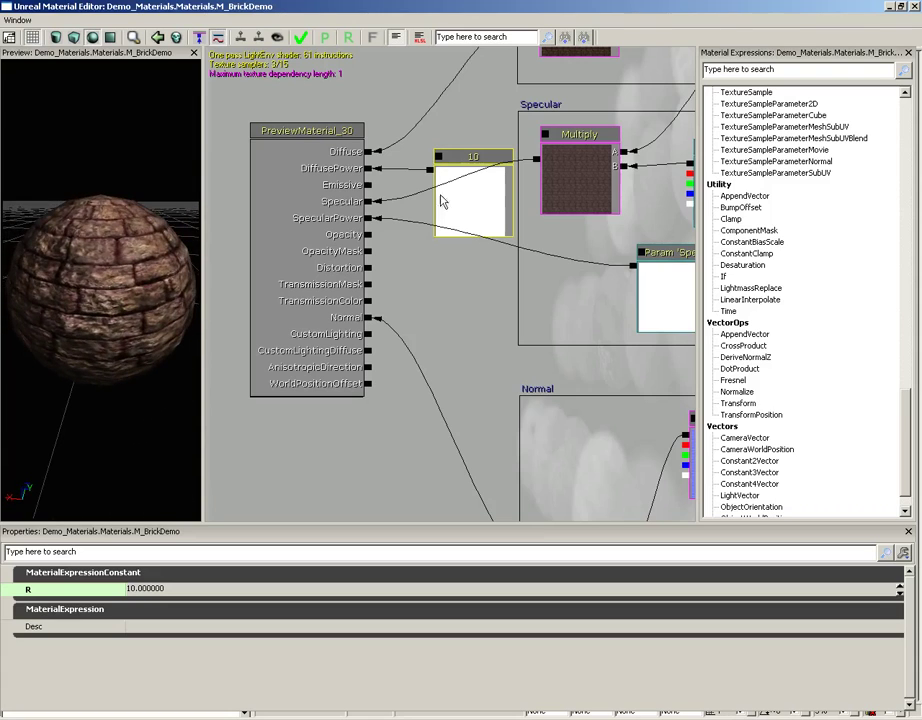
click(148, 588)
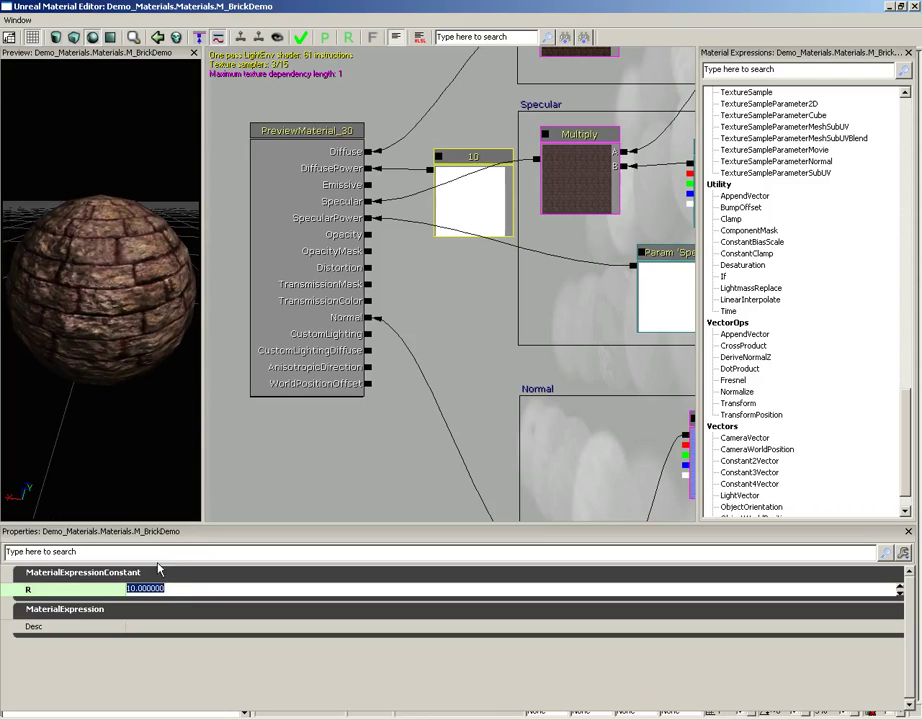
text(1)
key(Return)
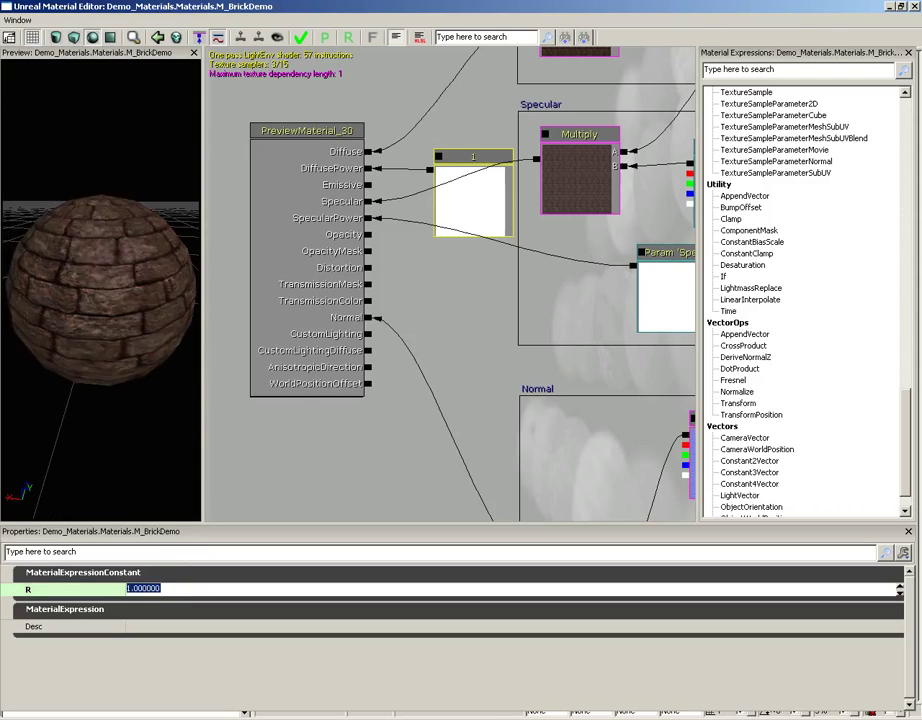
drag(144, 338, 95, 206)
drag(156, 333, 115, 268)
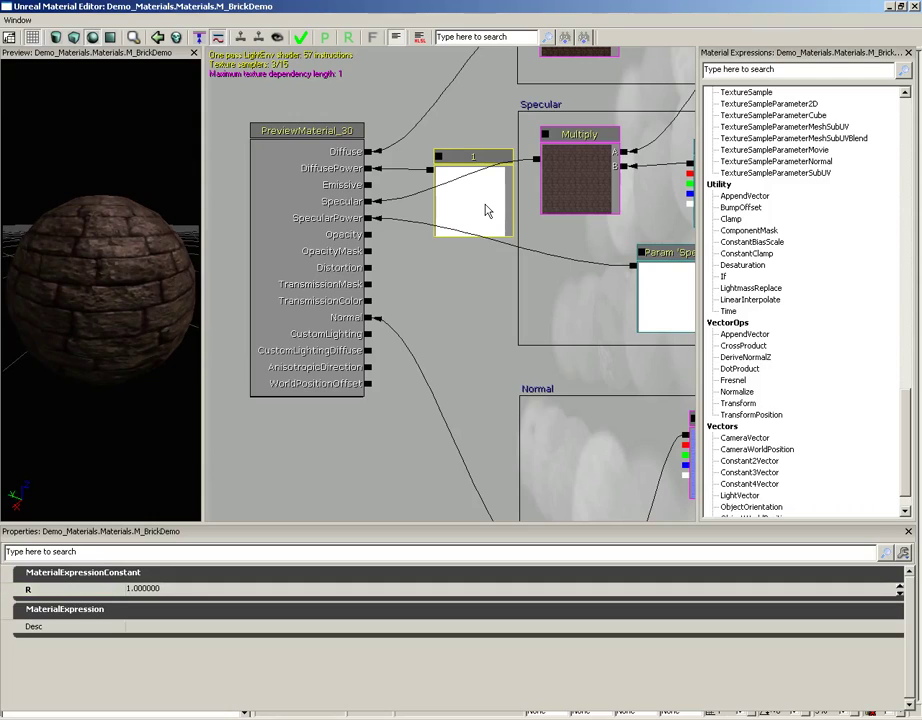
click(430, 175)
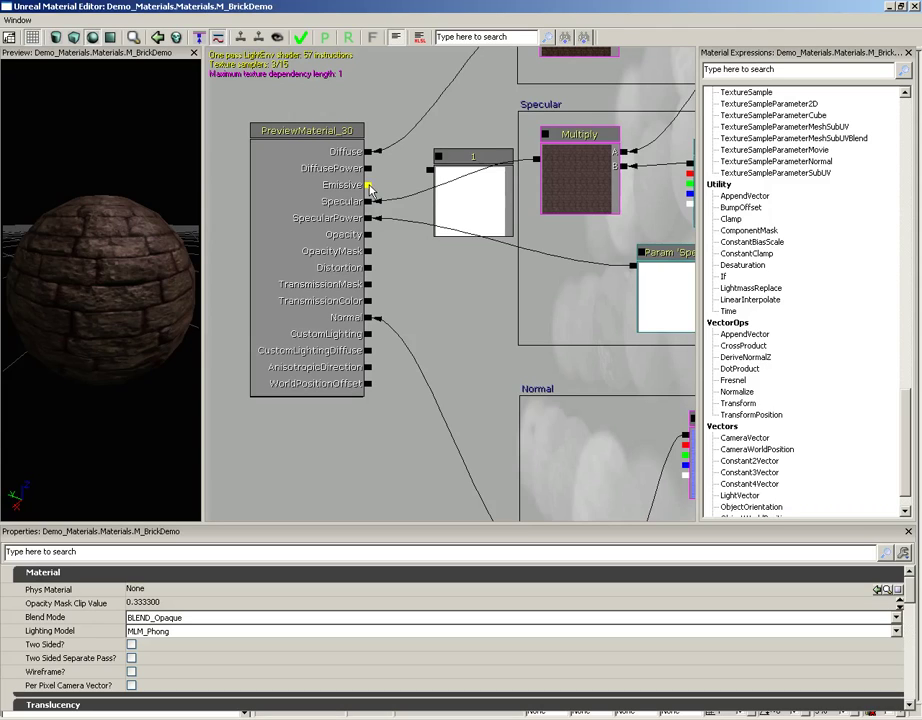
- Set the SpecularColor parameter's default value to pure white (1,1,1)
drag(438, 257, 298, 317)
click(350, 261)
click(594, 253)
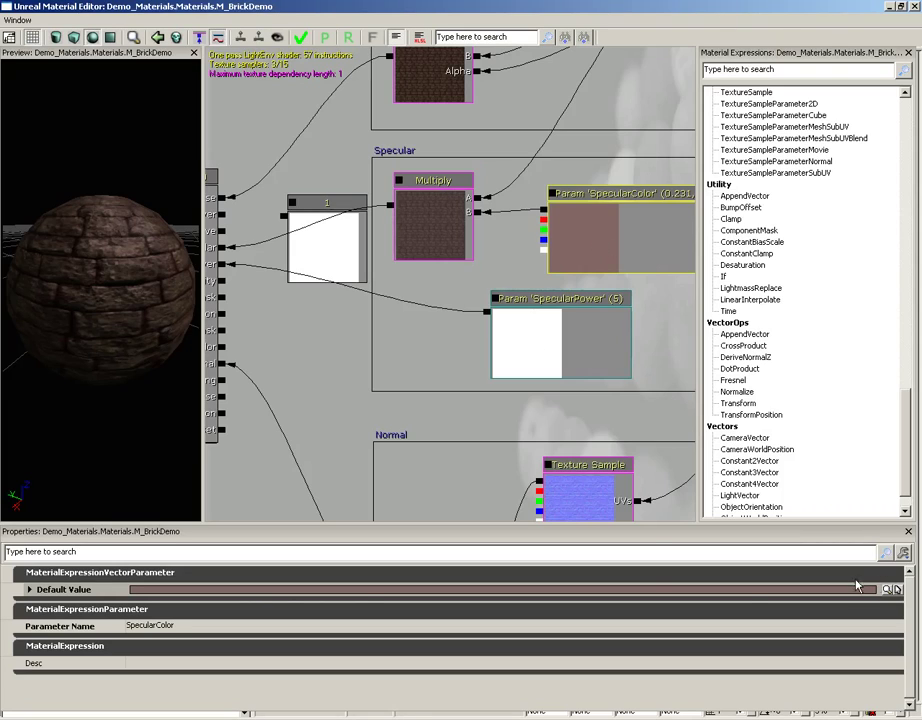
click(249, 590)
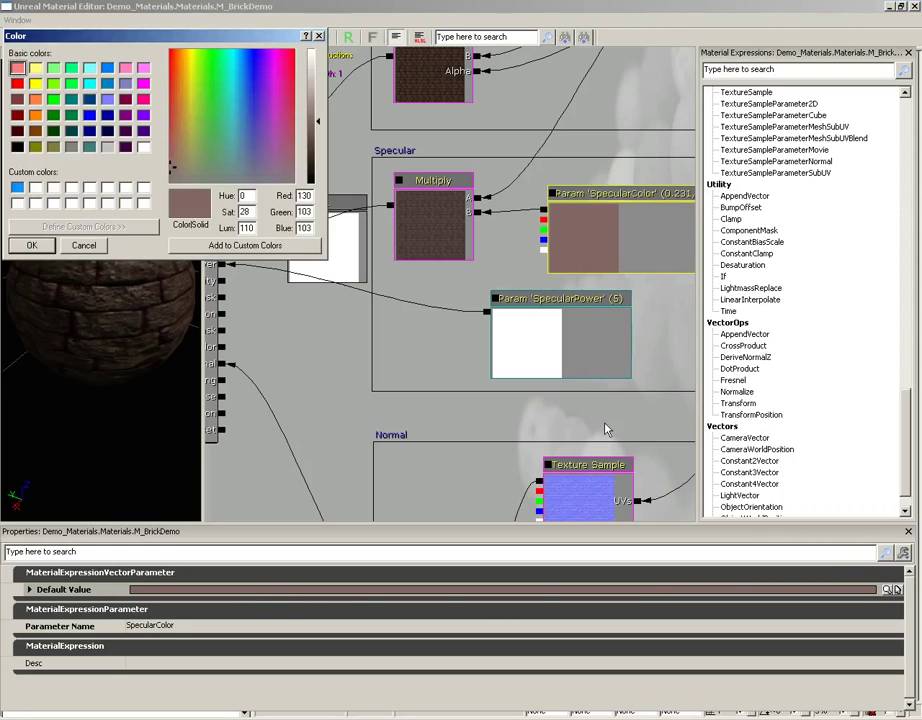
click(143, 147)
click(31, 245)
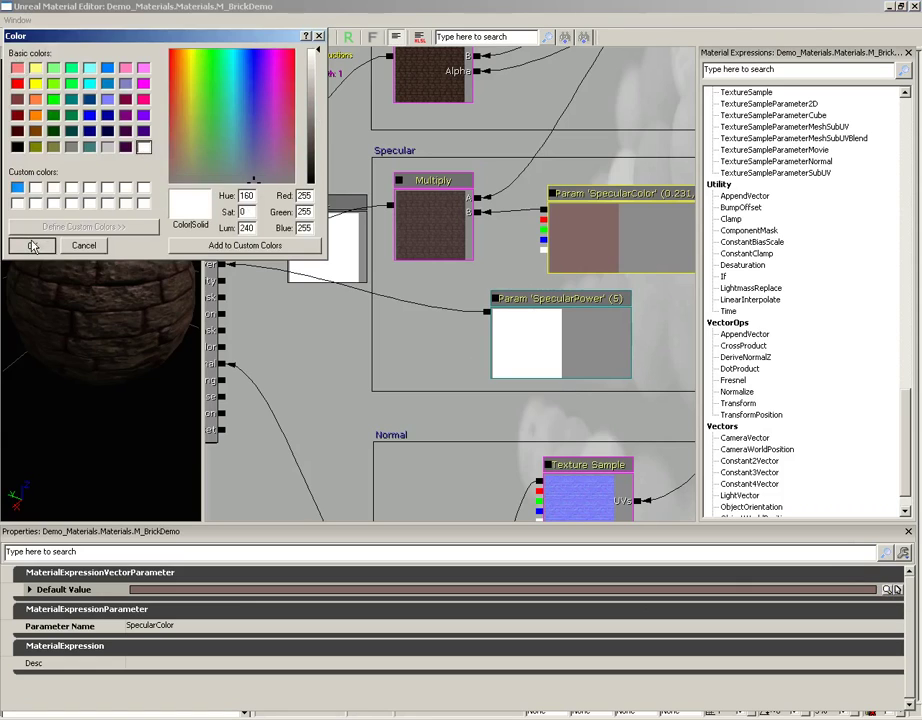
mouse_move(131, 315)
mouse_down()
mouse_move(45, 278)
mouse_move(4, 243)
mouse_move(6, 200)
mouse_move(60, 165)
mouse_move(119, 173)
mouse_move(82, 206)
mouse_move(130, 240)
mouse_up()
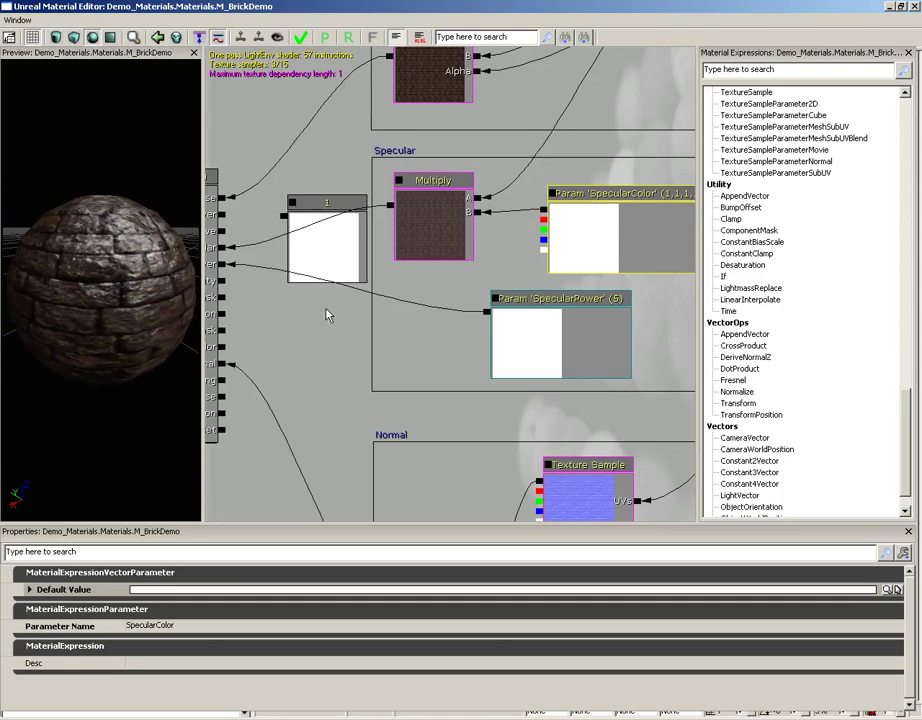
- Select the SpecularPower parameter node and begin editing its default value
drag(327, 313, 354, 294)
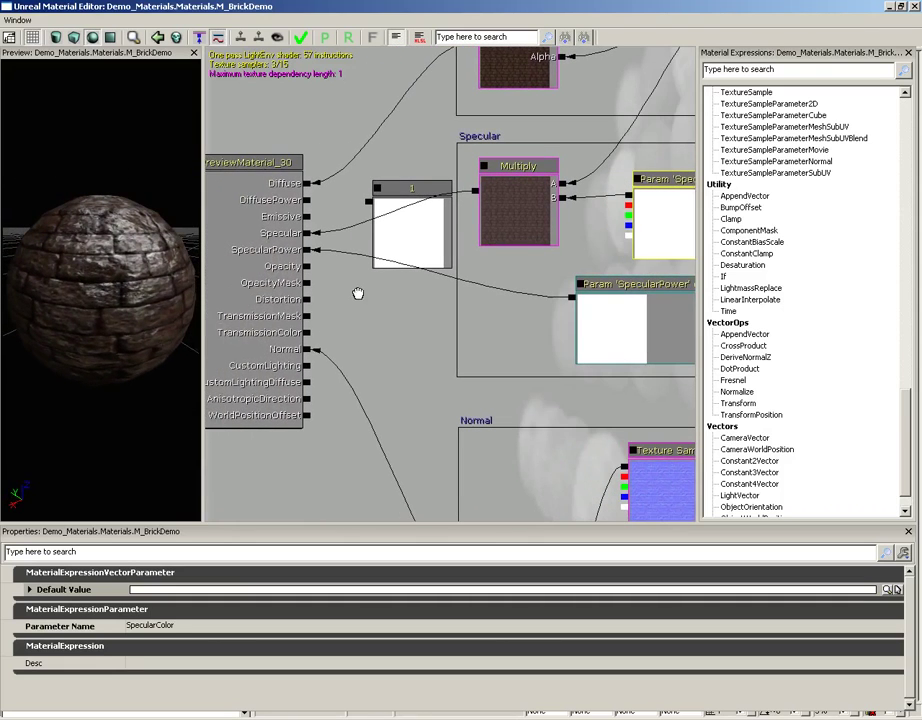
click(633, 333)
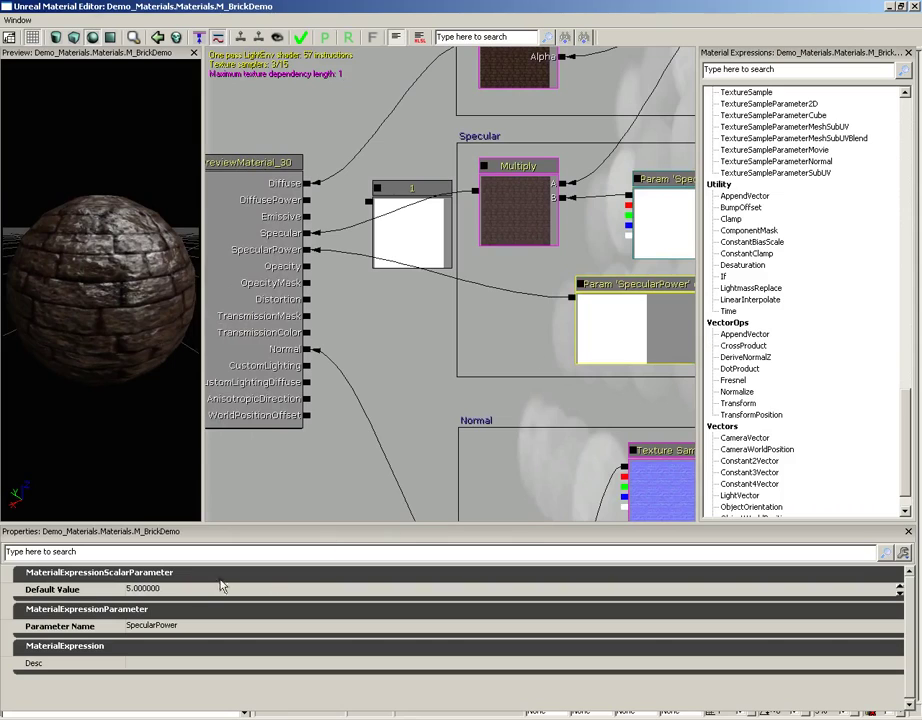
click(166, 590)
- Try SpecularPower default values of 1 and then 10, checking the preview highlights
drag(116, 422, 159, 412)
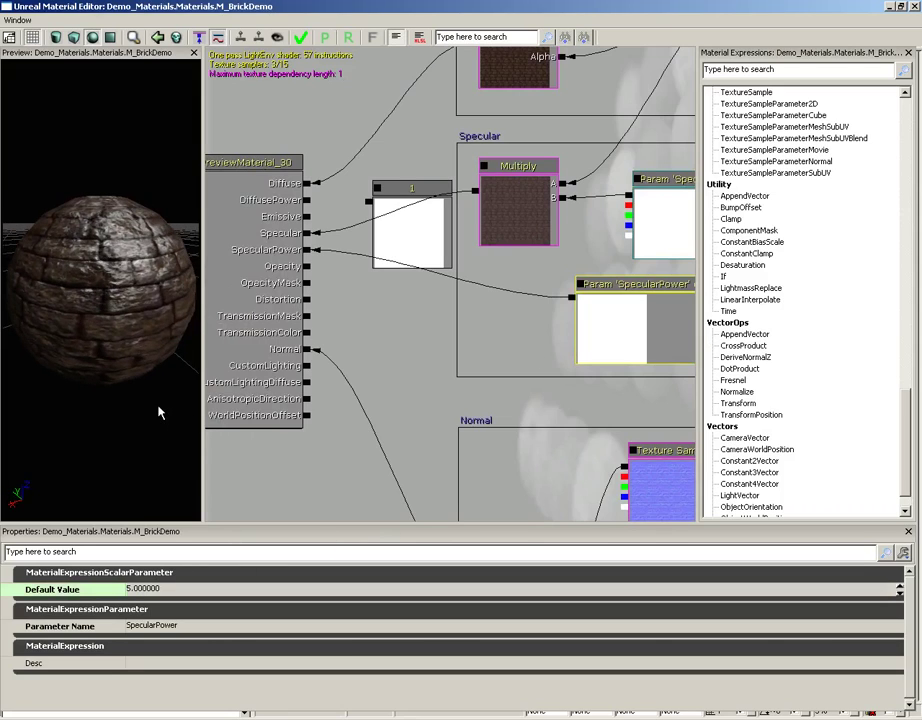
click(160, 589)
text(1)
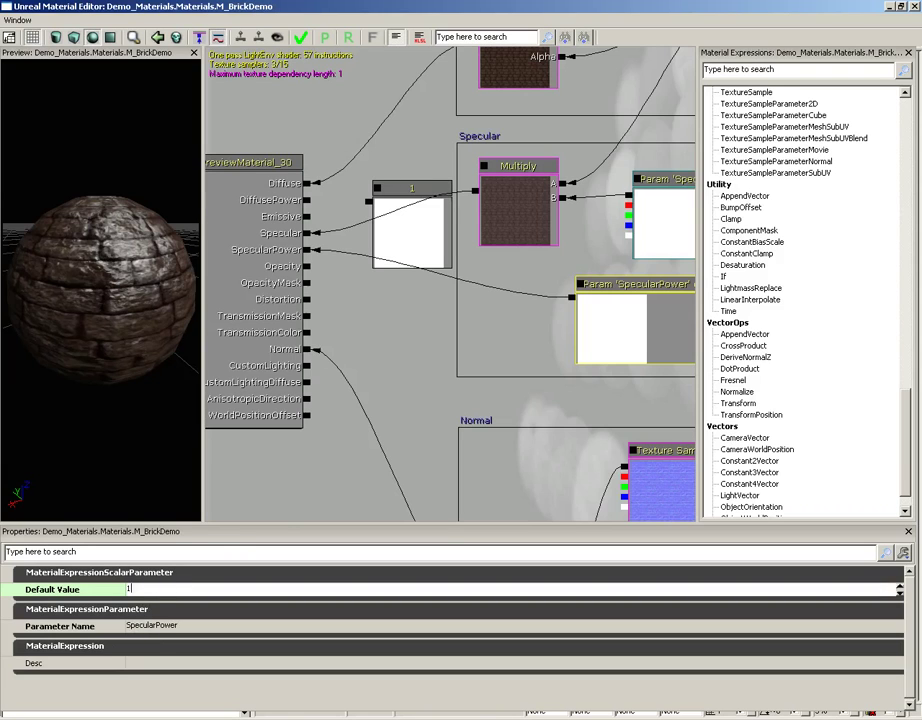
key(Return)
drag(50, 280, 45, 212)
click(205, 588)
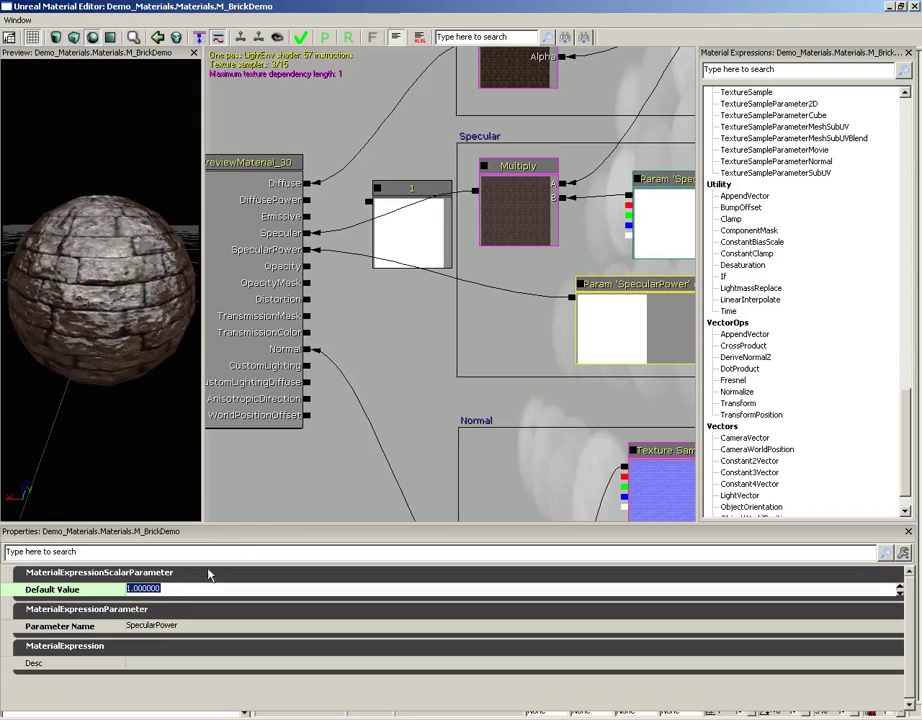
text(10)
key(Return)
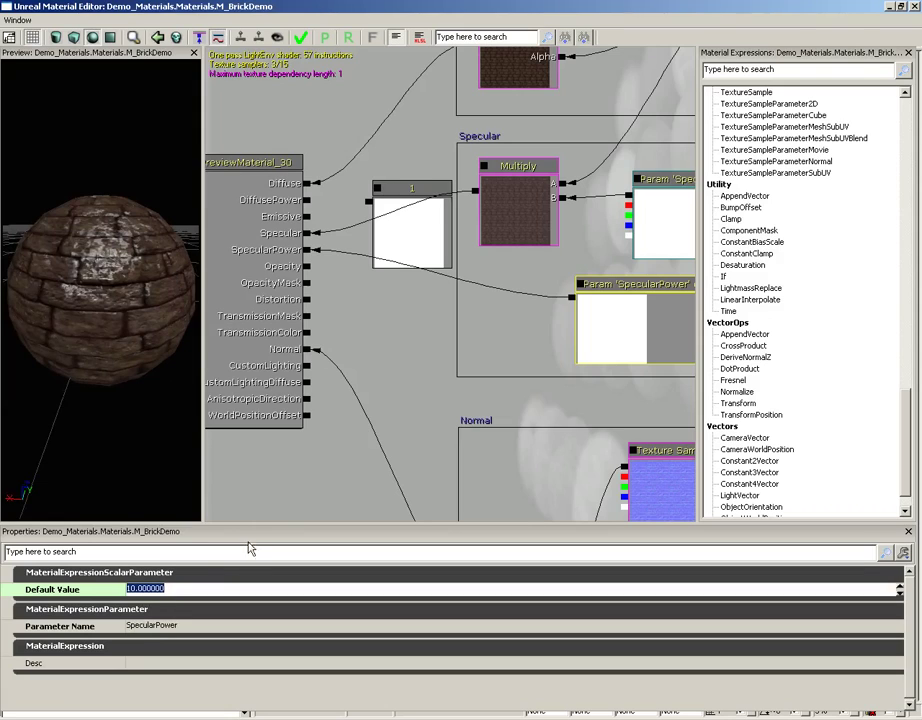
- Set SpecularPower's default value to 20 and compare the sphere's highlights
drag(180, 395, 107, 372)
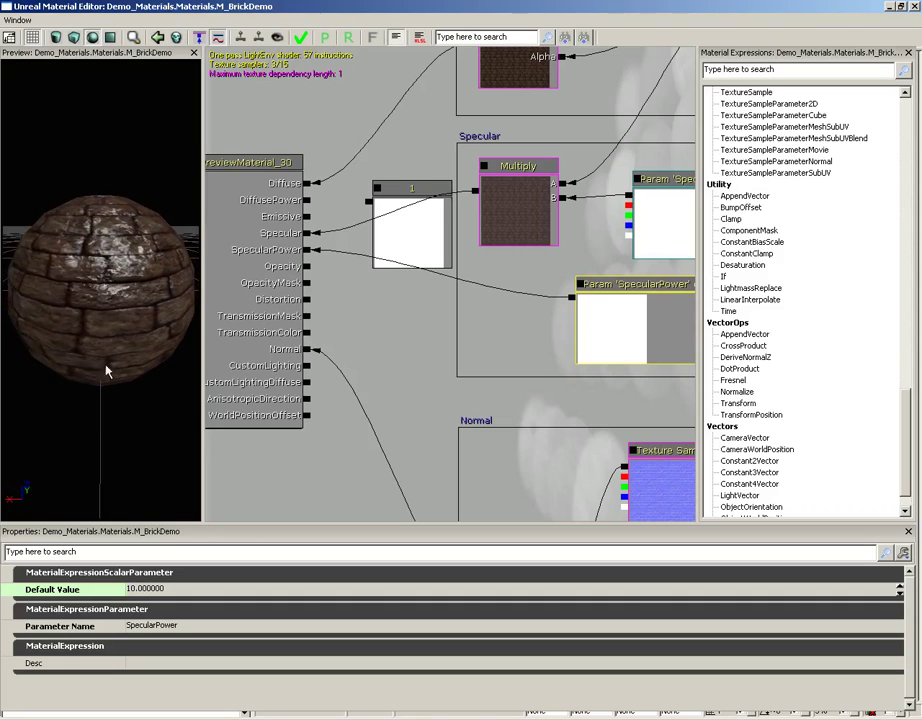
click(205, 588)
text(20)
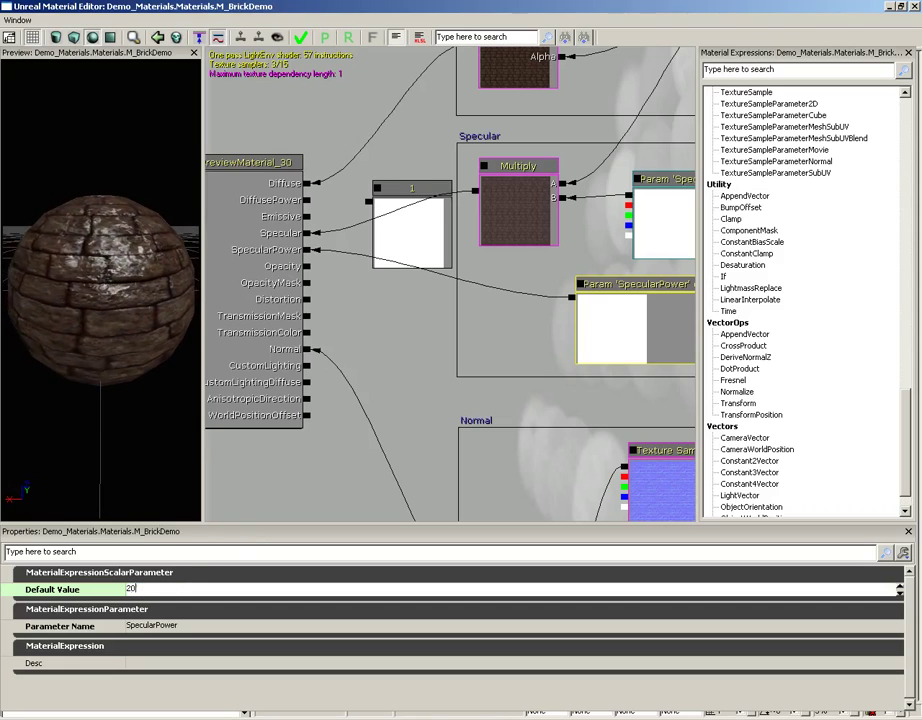
key(Return)
drag(92, 182, 160, 255)
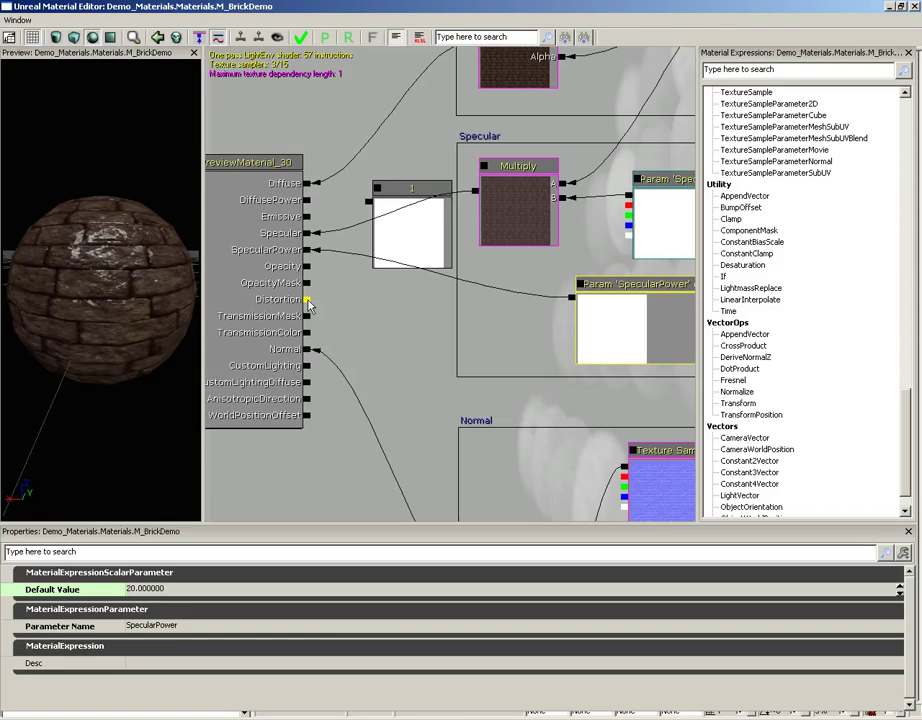
- With no node selected, set Blend Mode to BLEND_Additive and Lighting Model to MLM_Unlit
click(399, 416)
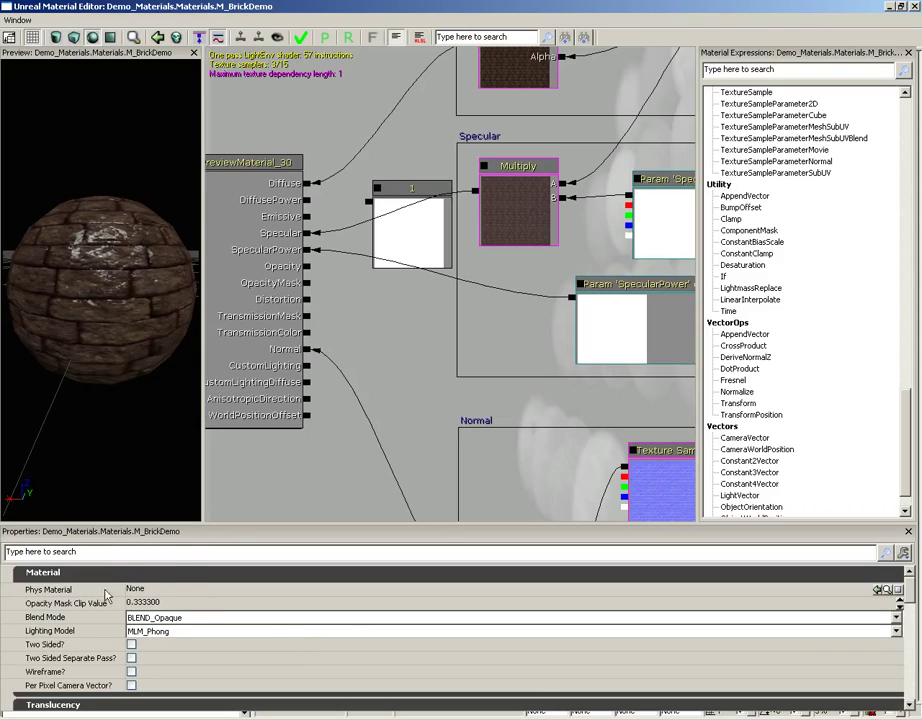
click(180, 618)
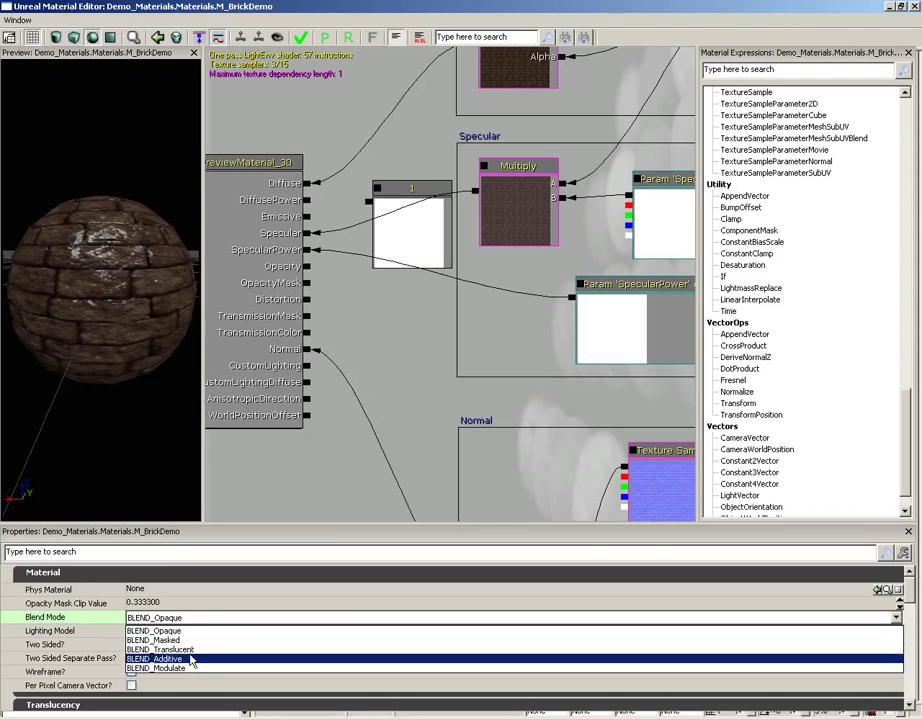
click(190, 660)
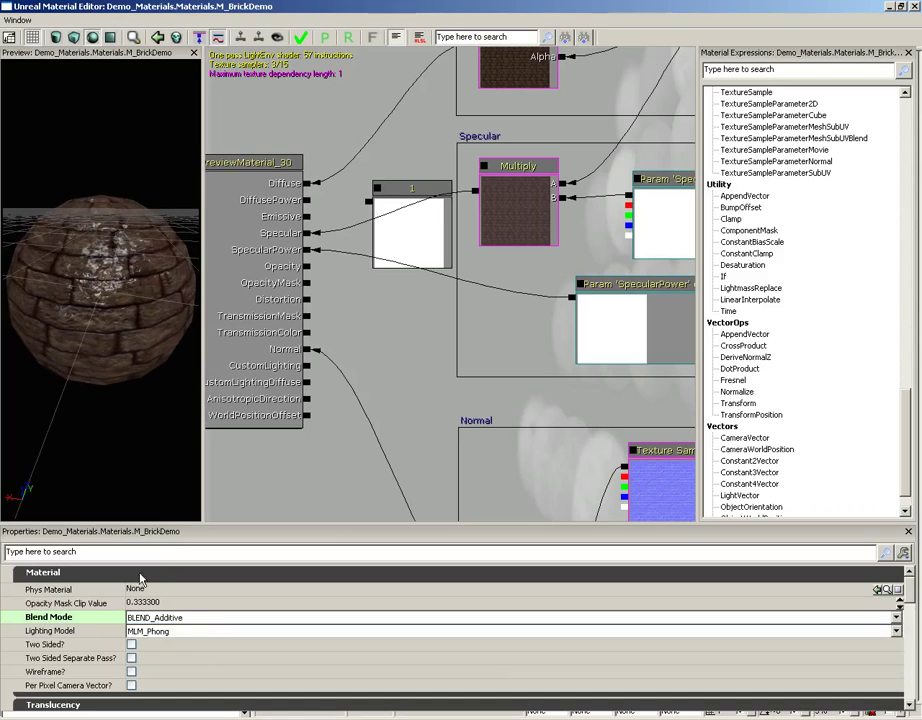
click(142, 631)
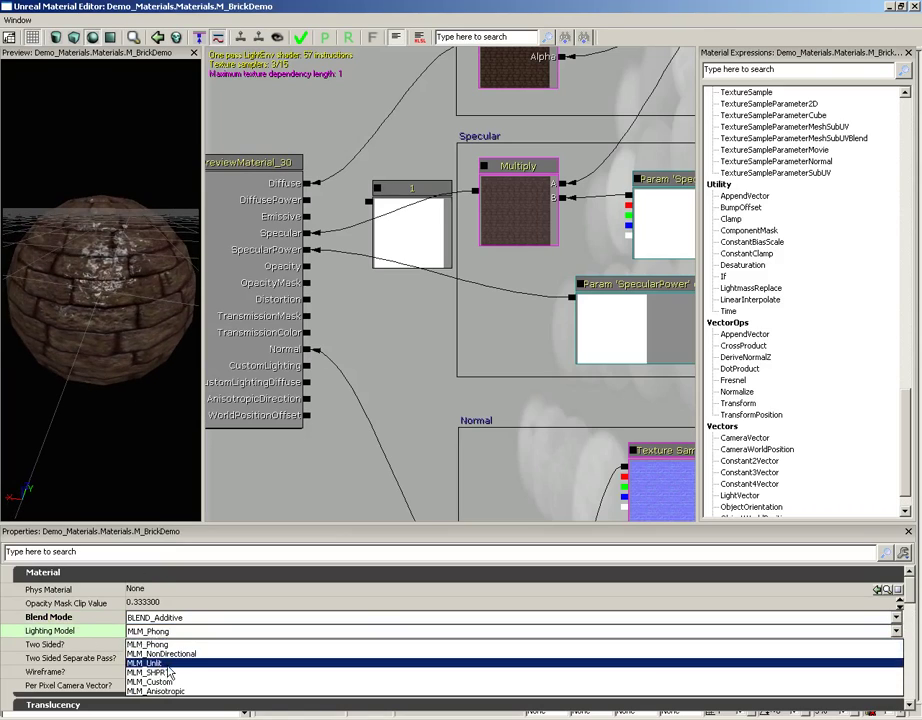
click(168, 663)
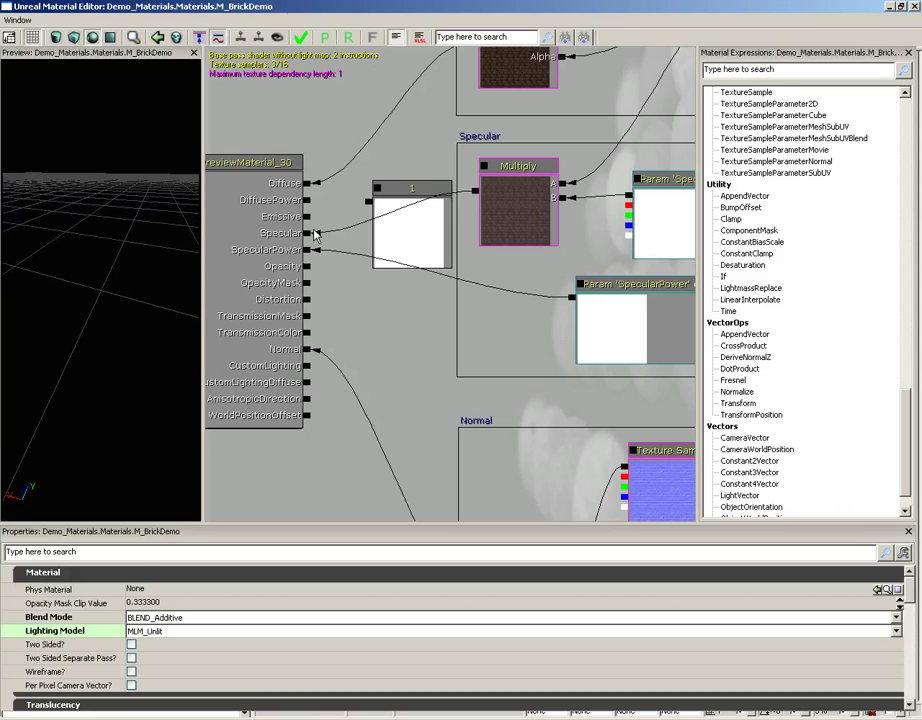
- Connect the Normal section's Add node output to the Distortion input and orbit the preview
drag(342, 320, 384, 241)
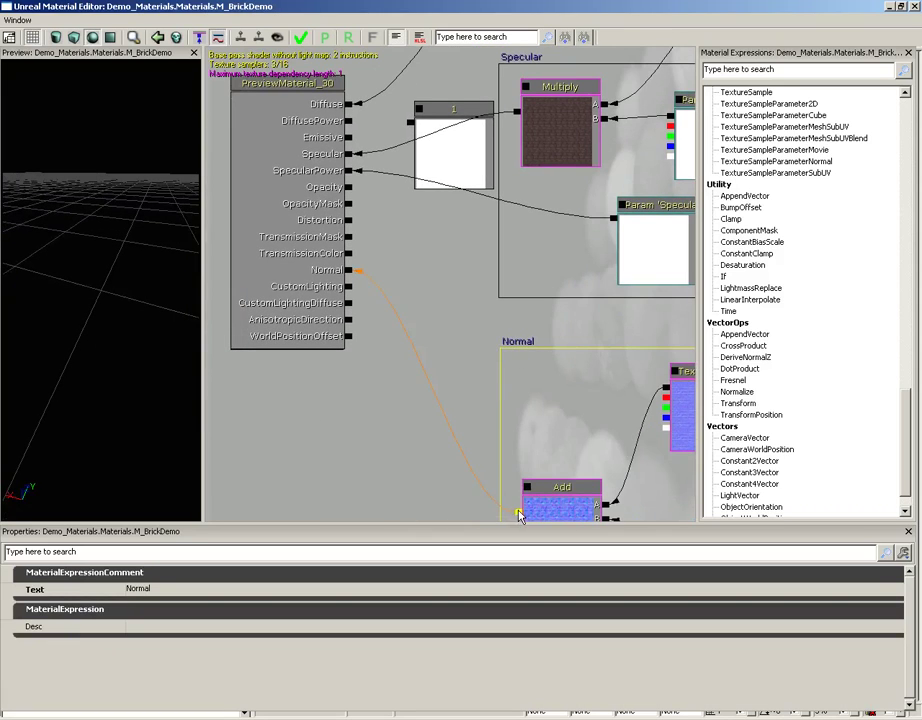
drag(518, 515, 352, 215)
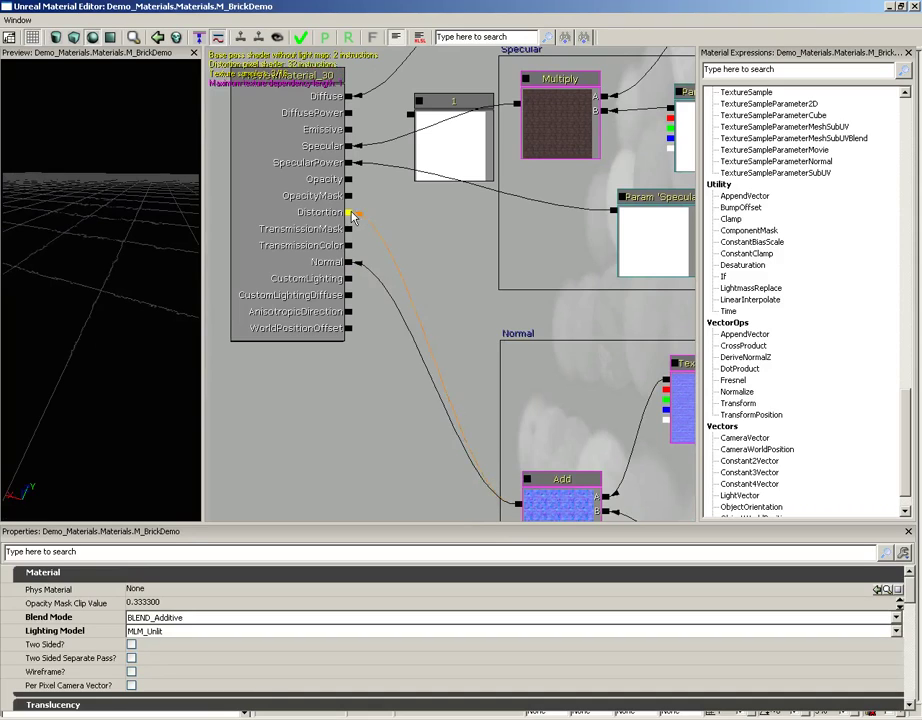
mouse_move(142, 220)
mouse_down()
mouse_move(132, 233)
mouse_move(130, 222)
mouse_move(91, 286)
mouse_up()
drag(116, 240, 123, 243)
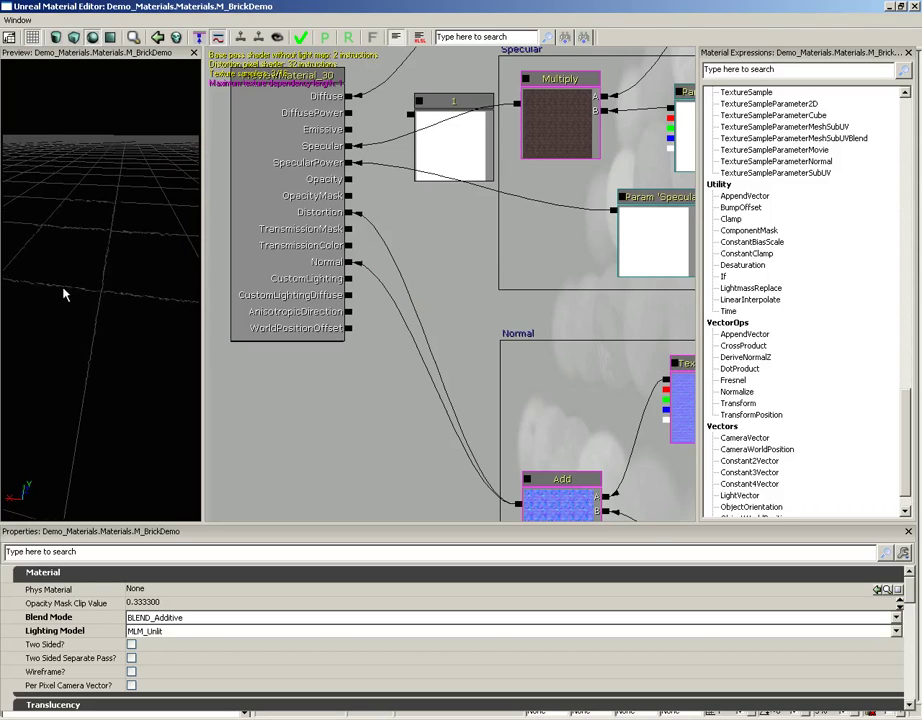
drag(90, 293, 35, 150)
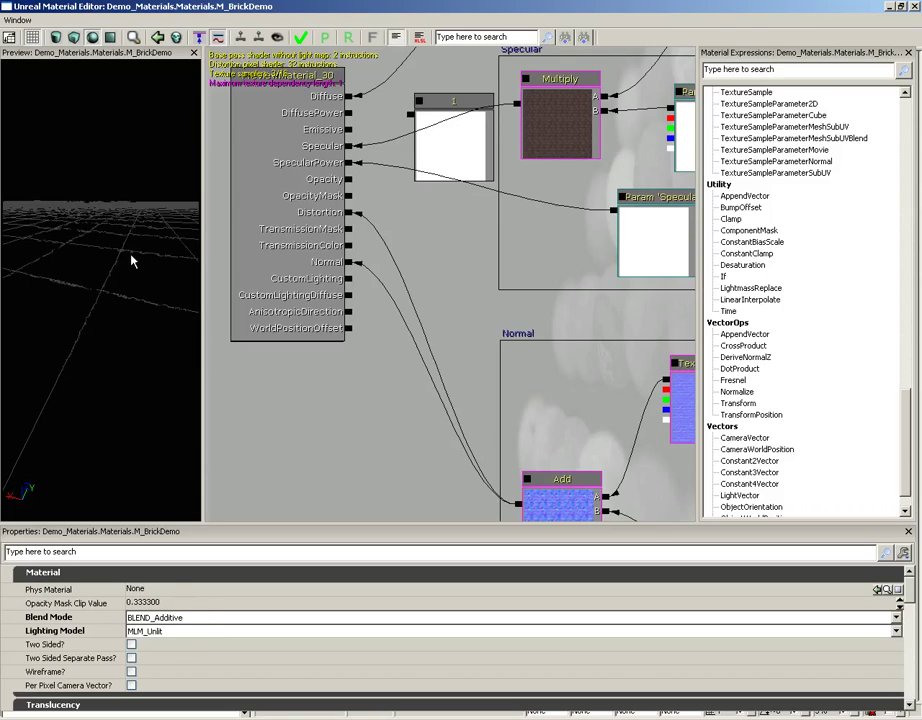
- Set BLEND_Opaque and MLM_Phong, then break the wire feeding Distortion
click(175, 619)
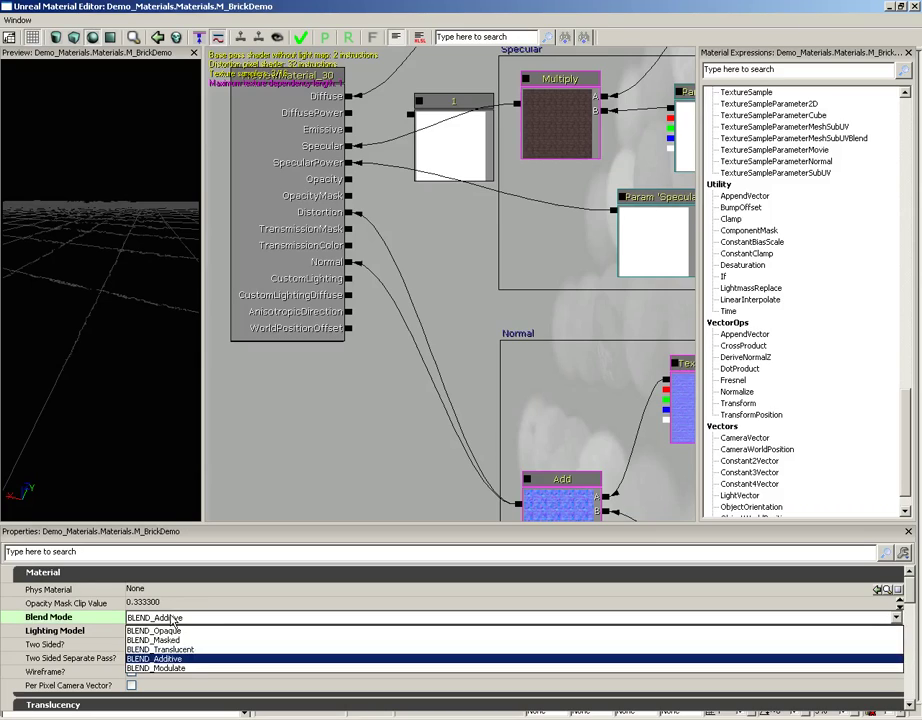
click(160, 631)
click(175, 631)
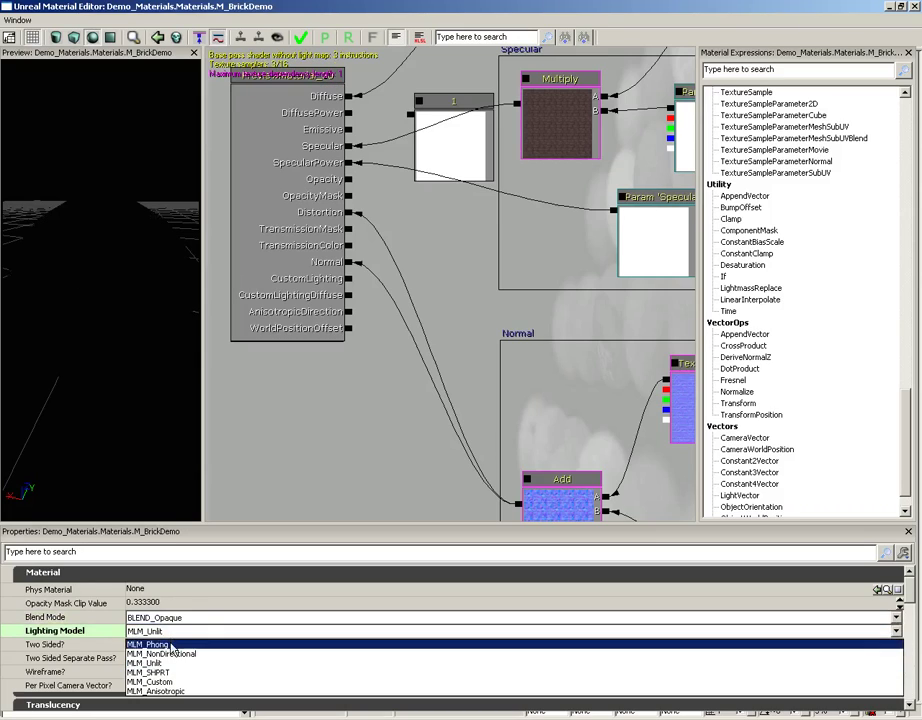
click(170, 645)
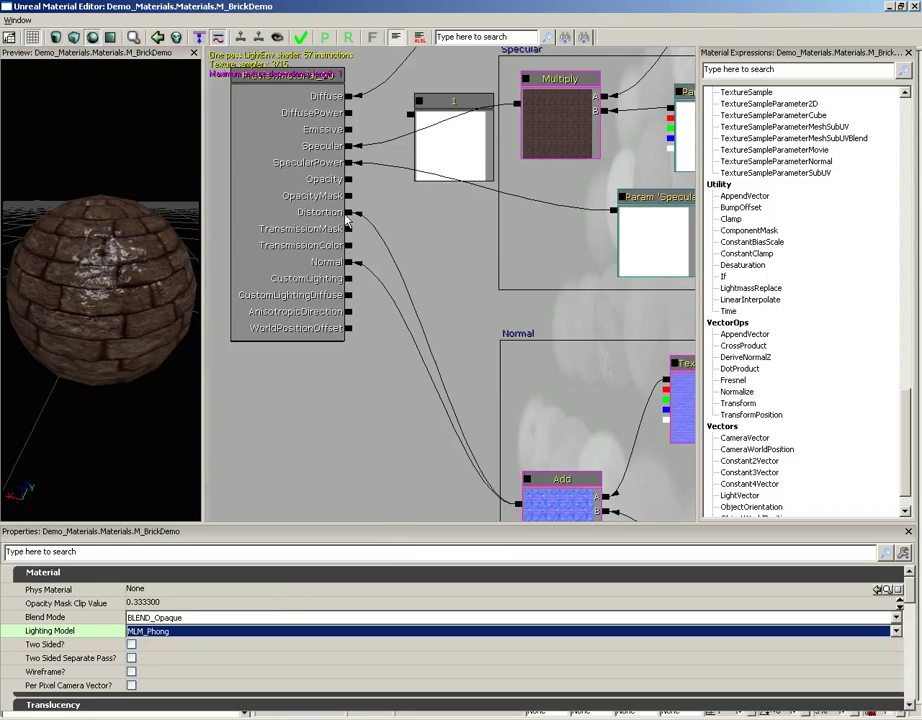
alt+click(346, 215)
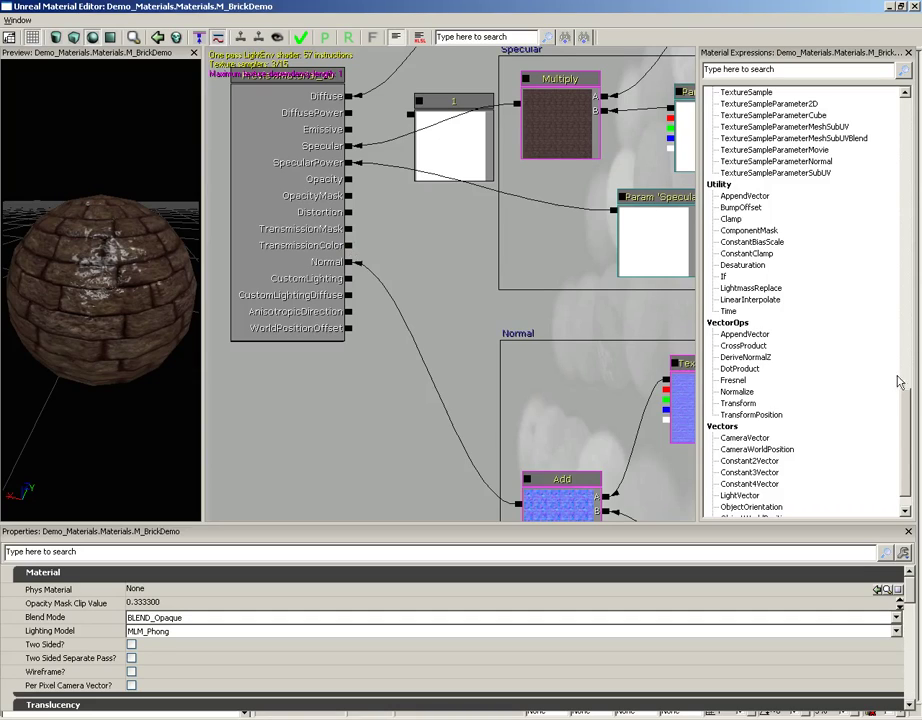
- Add a VectorParameter node with a red default value (0.875, 0.0033, 0.0033, 1)
scroll(907, 425, down, 1)
scroll(907, 425, up, 5)
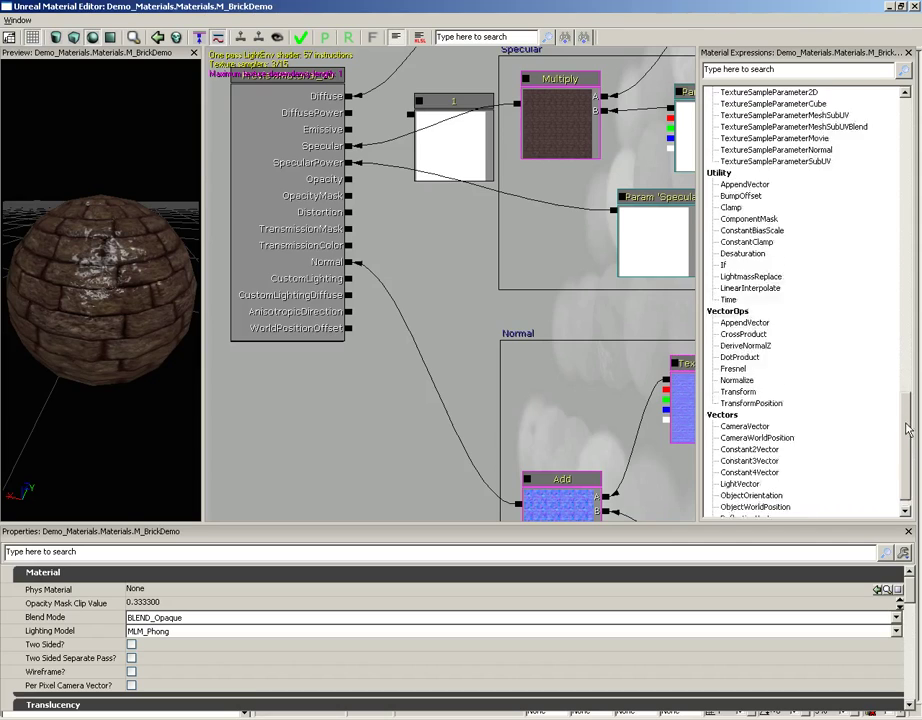
scroll(907, 425, down, 5)
scroll(907, 428, up, 8)
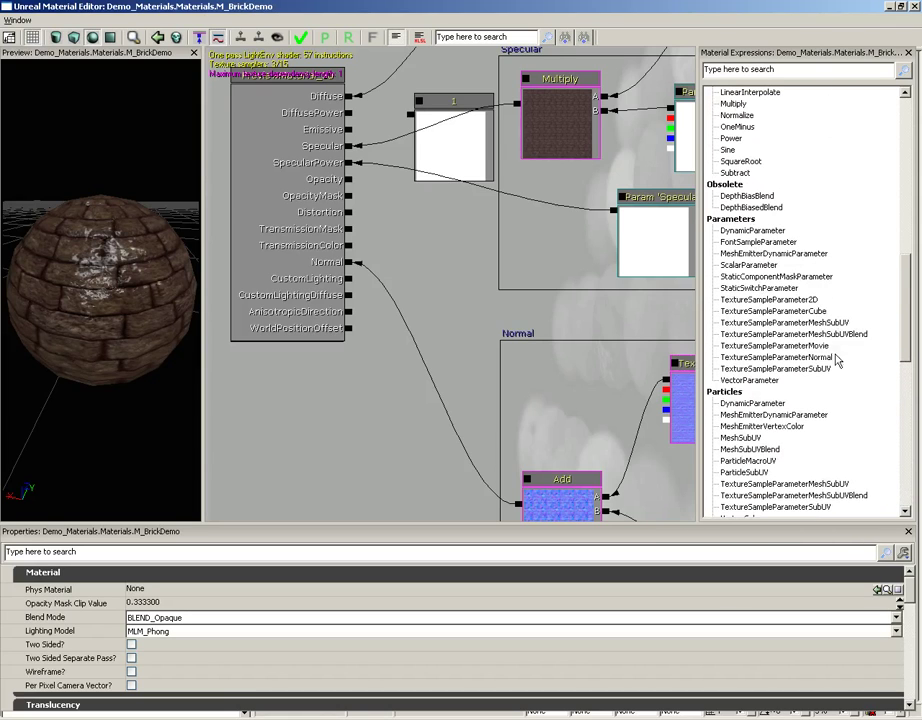
click(445, 249)
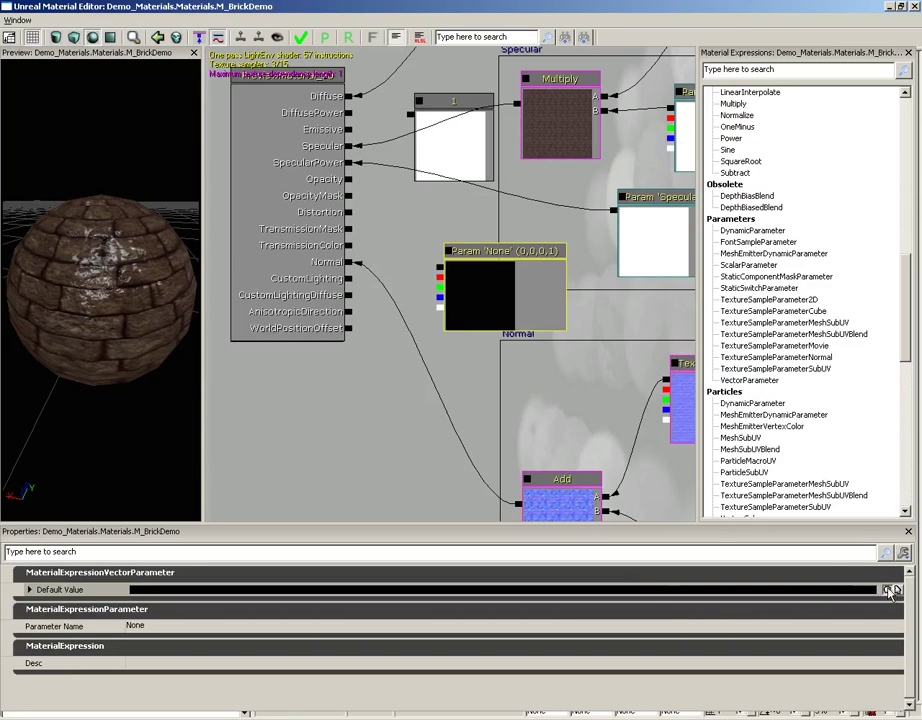
double_click(518, 311)
click(172, 65)
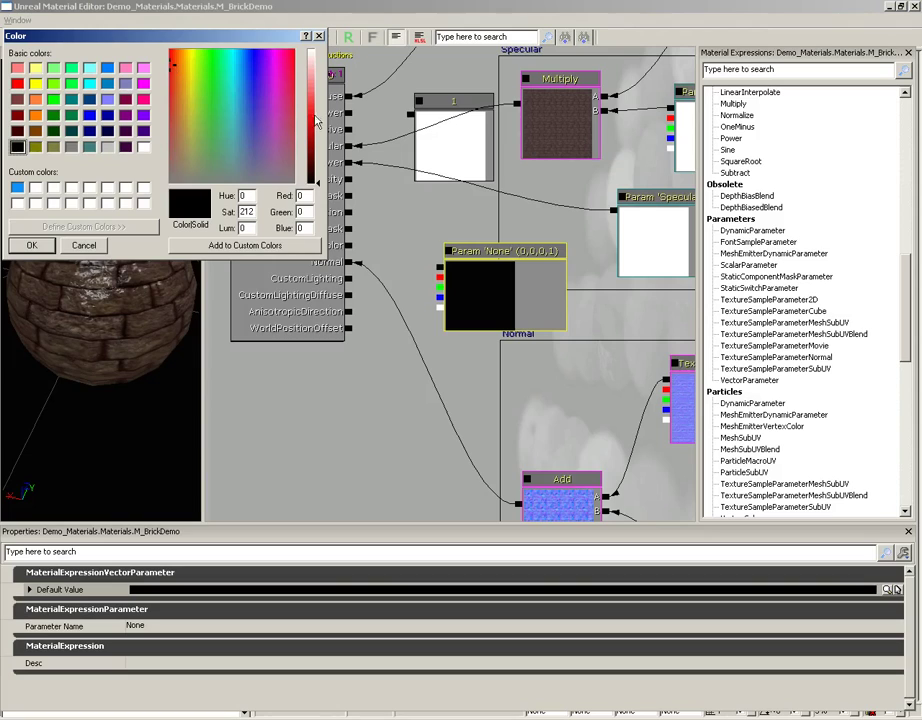
click(311, 115)
click(45, 246)
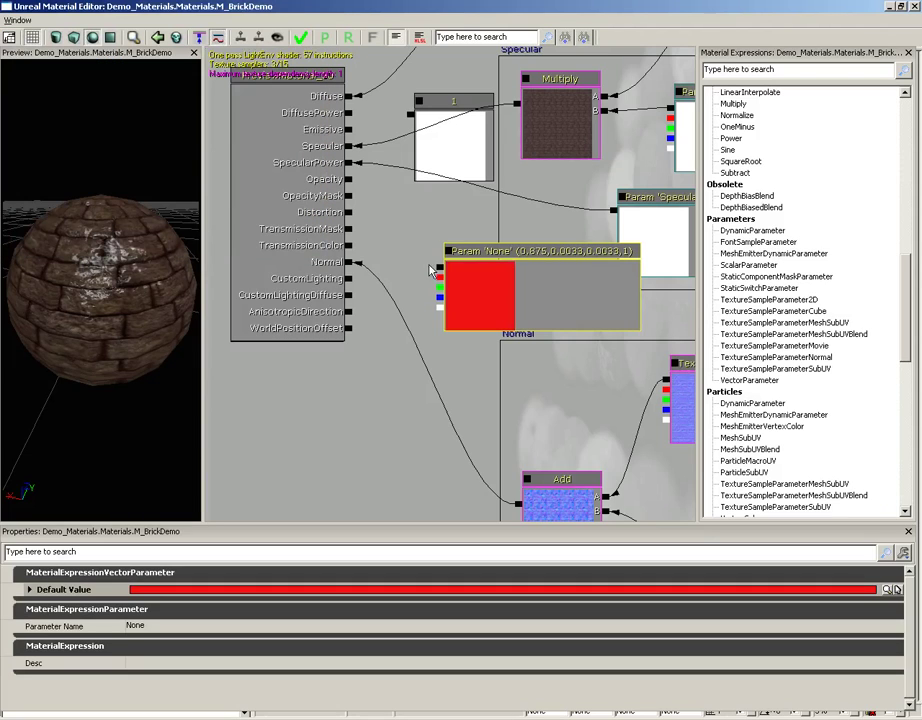
- Wire the red parameter into the TransmissionColor input
click(364, 244)
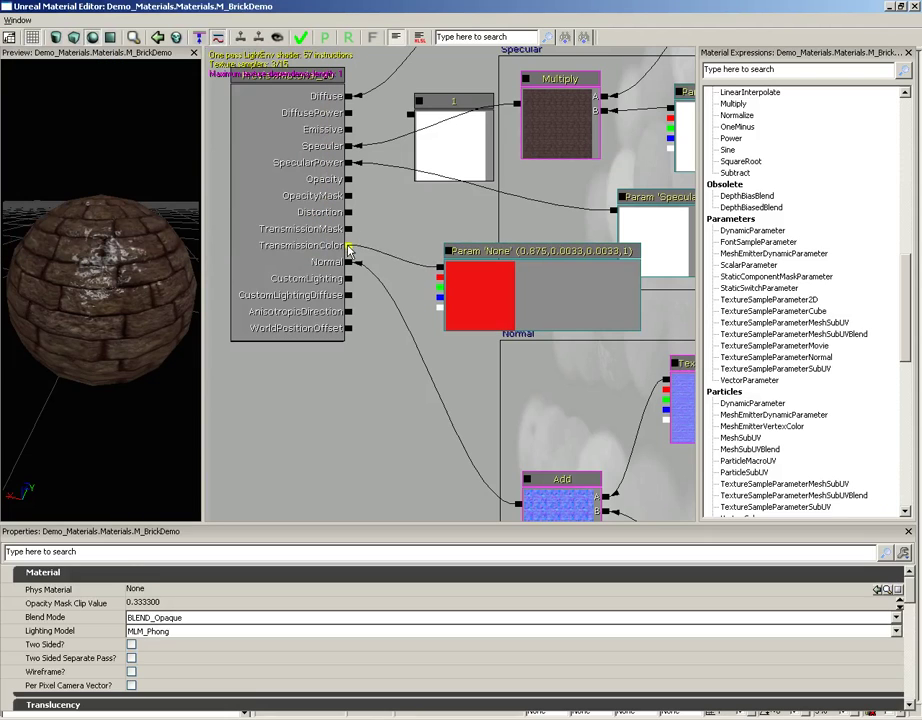
drag(348, 245, 440, 266)
drag(183, 327, 177, 278)
- Wire the constant 1 node into TransmissionMask and orbit the preview to see the faint reddish edge tint
drag(196, 335, 90, 250)
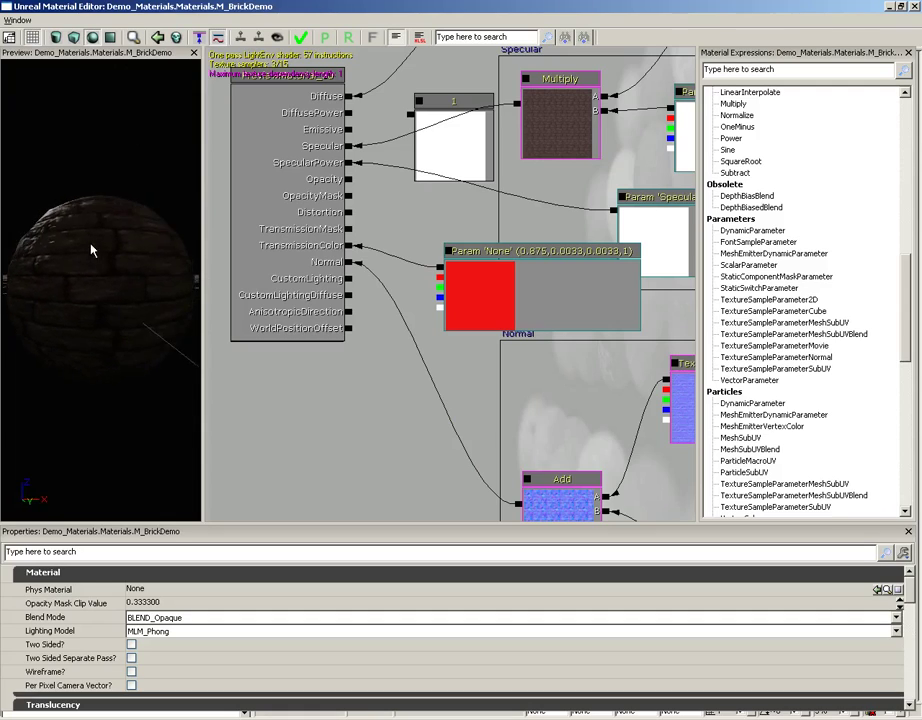
drag(498, 276, 510, 307)
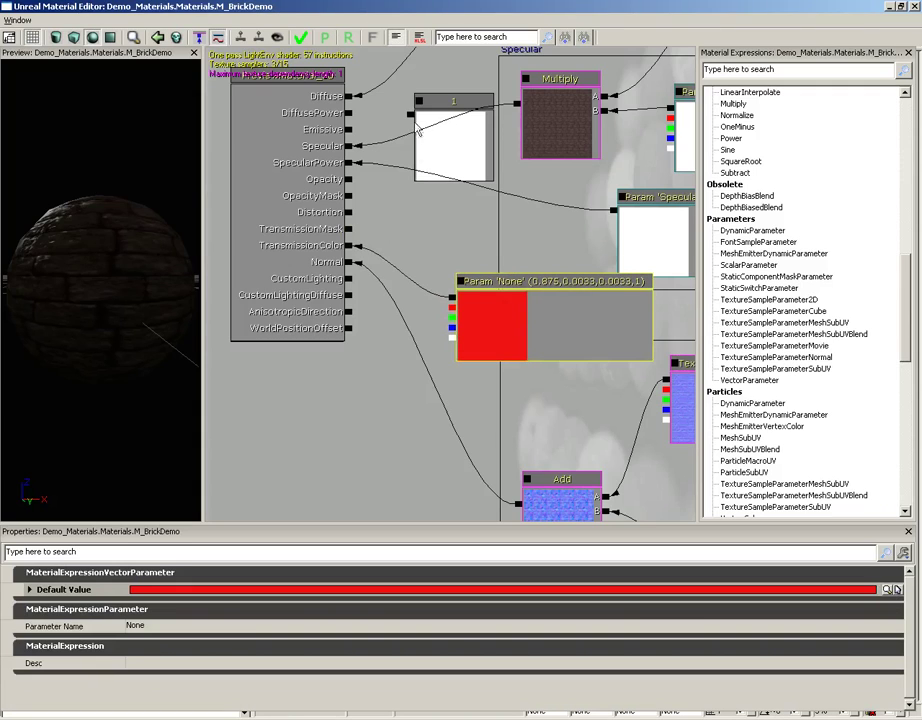
drag(413, 117, 350, 233)
drag(92, 197, 80, 257)
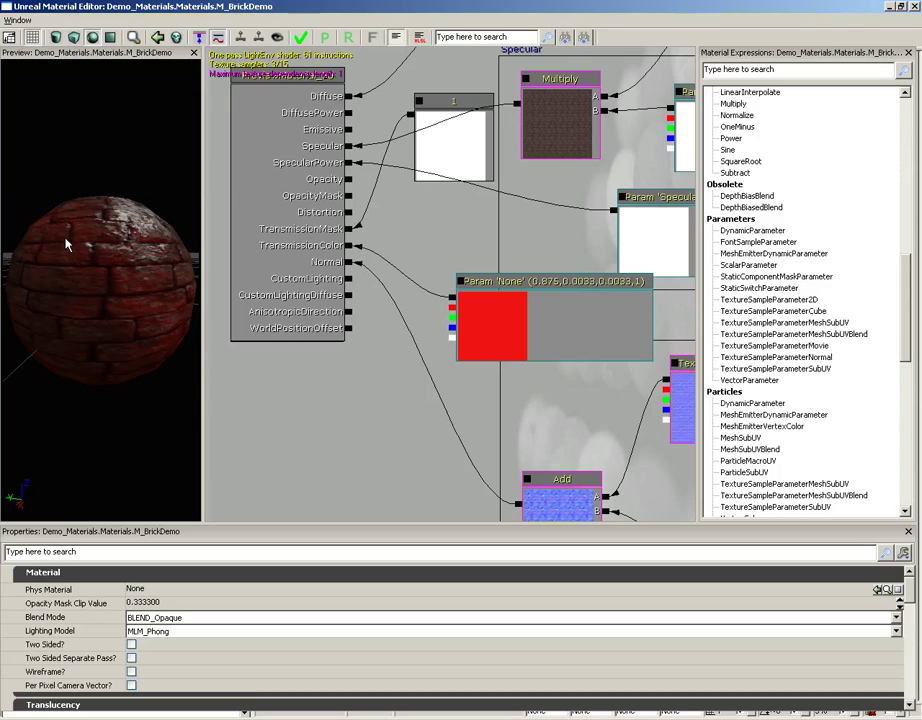
drag(80, 248, 21, 262)
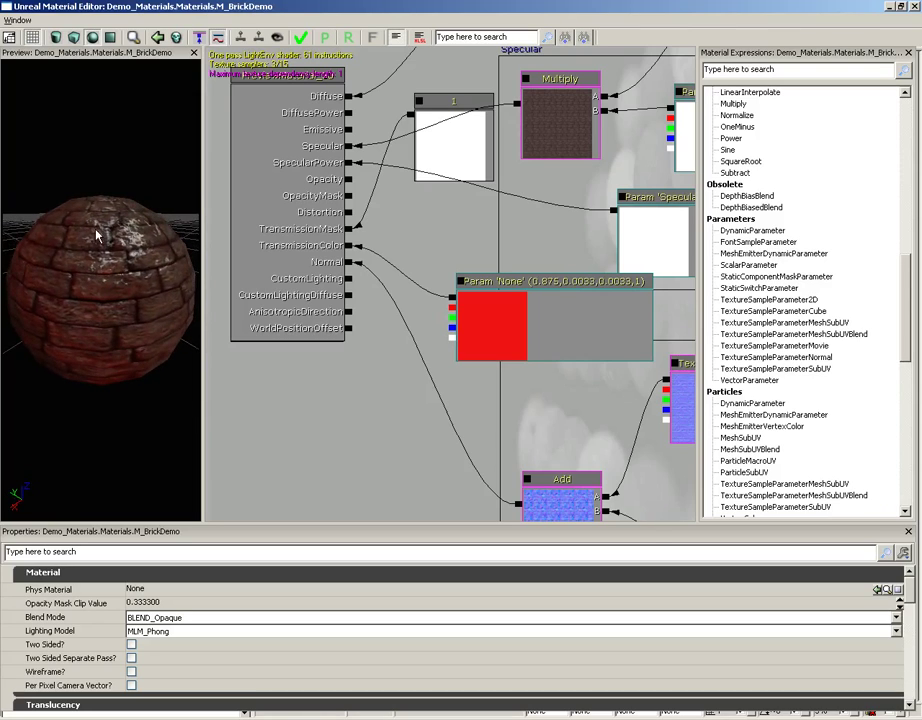
mouse_move(79, 180)
mouse_down()
mouse_move(150, 160)
mouse_move(25, 177)
mouse_move(17, 278)
mouse_move(29, 298)
mouse_move(76, 319)
mouse_move(10, 274)
mouse_move(40, 268)
mouse_move(20, 230)
mouse_move(35, 190)
mouse_move(71, 205)
mouse_move(130, 197)
mouse_move(95, 130)
mouse_move(141, 113)
mouse_move(115, 64)
mouse_move(76, 157)
mouse_move(34, 104)
mouse_up()
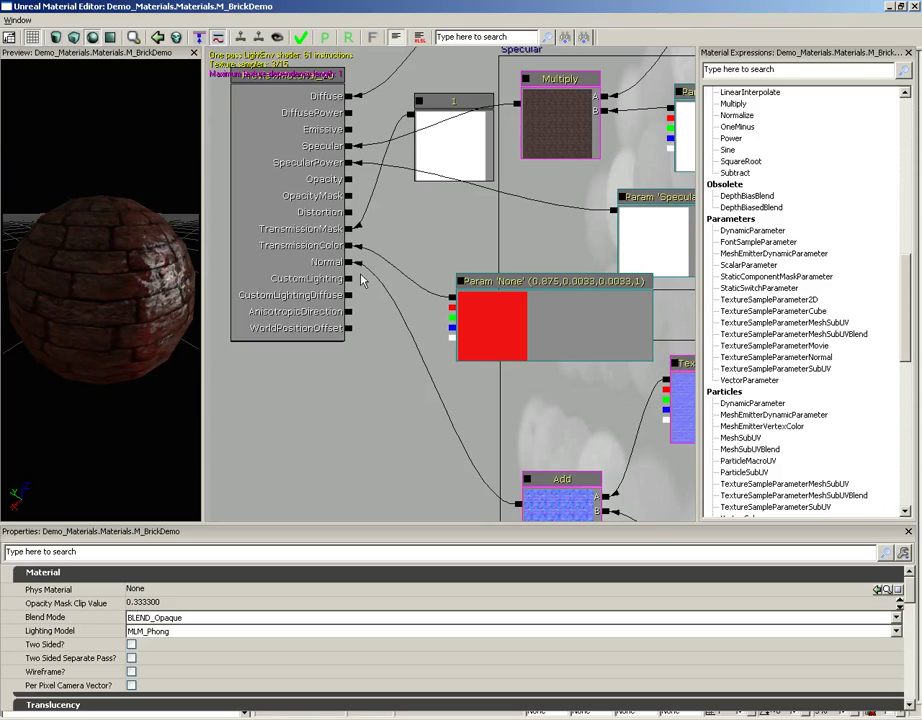
- Delete the red vector parameter node and clear the link into TransmissionMask
drag(377, 348, 383, 293)
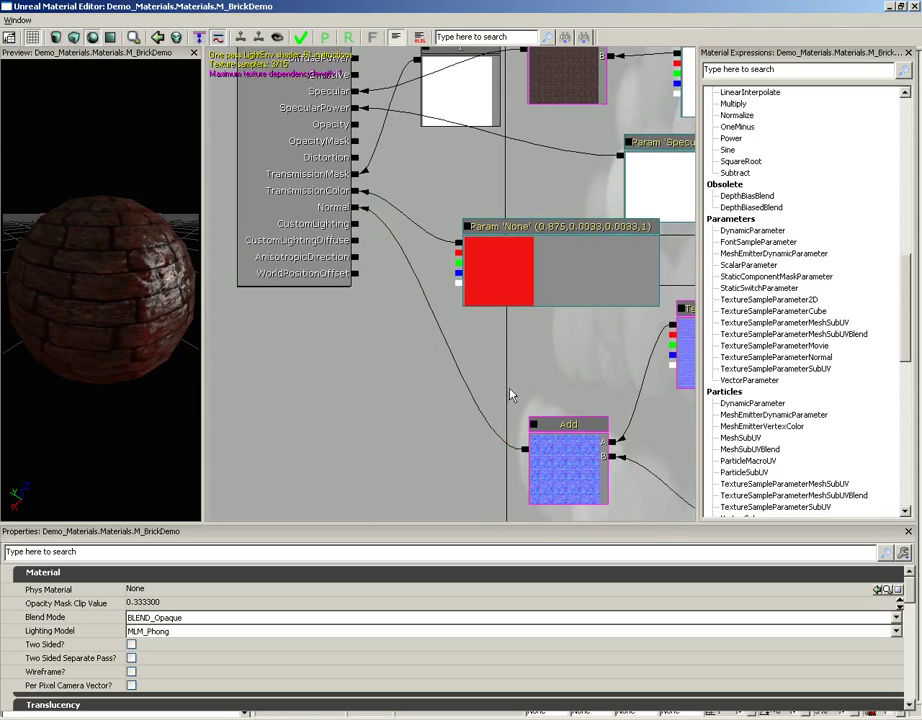
drag(190, 314, 67, 245)
click(488, 283)
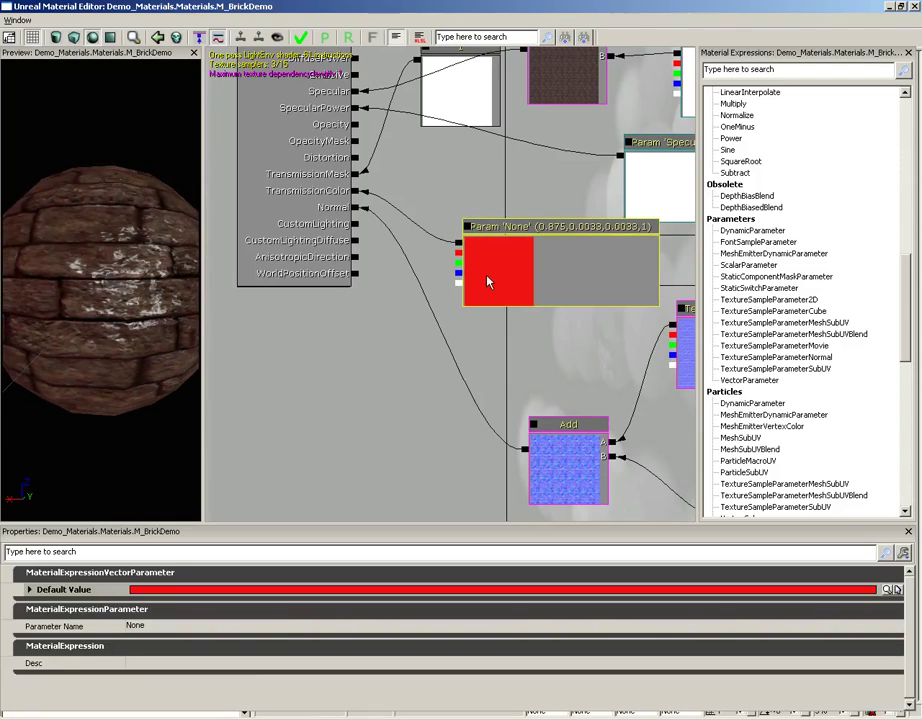
key(Delete)
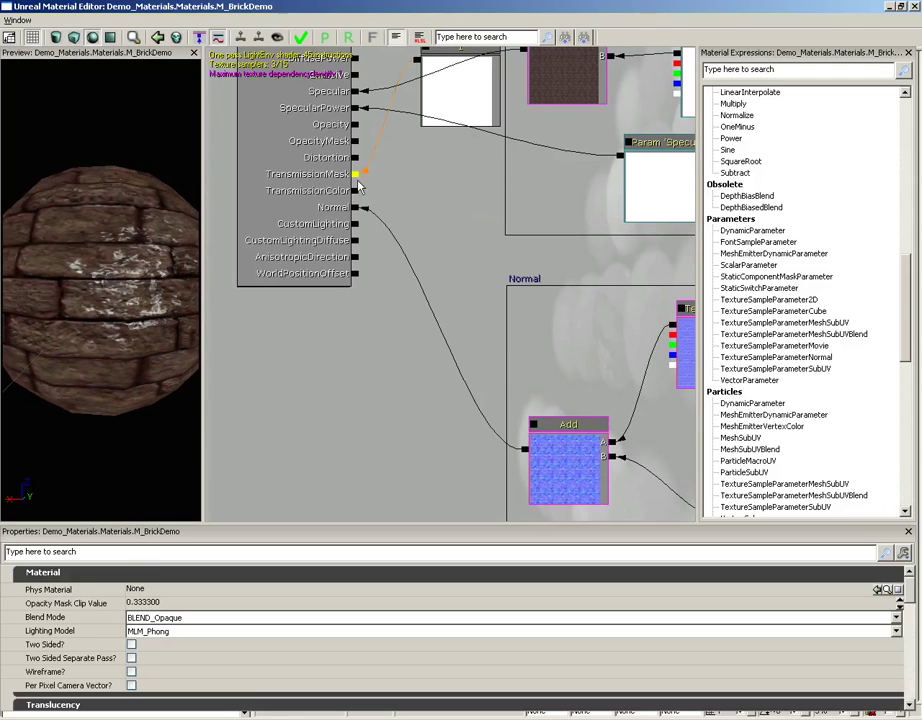
drag(437, 244, 447, 252)
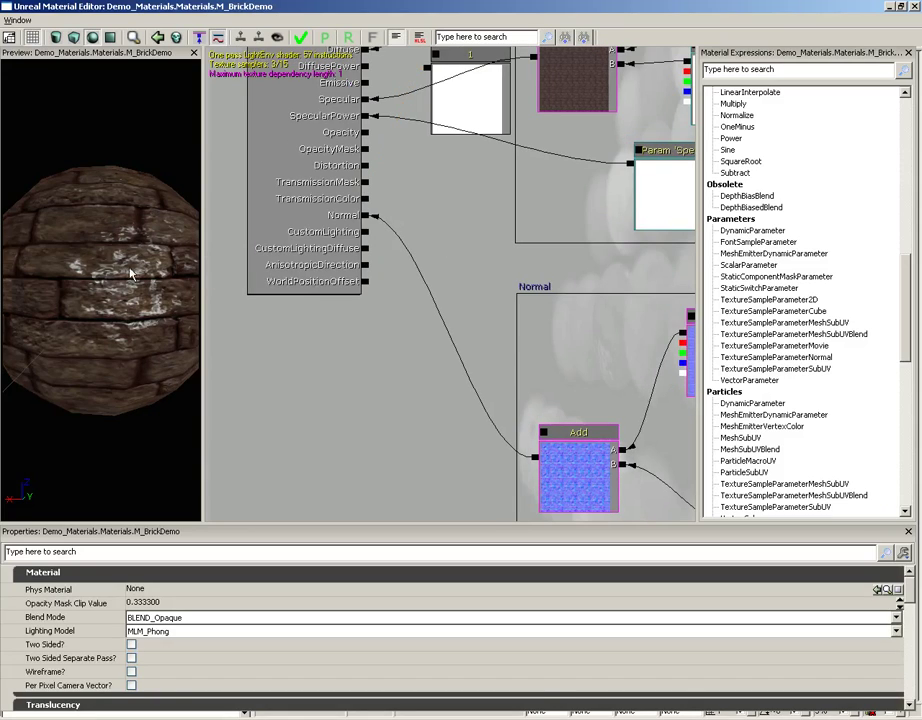
- Reconnect the normal map's Add node output to the Normal input
alt+click(366, 216)
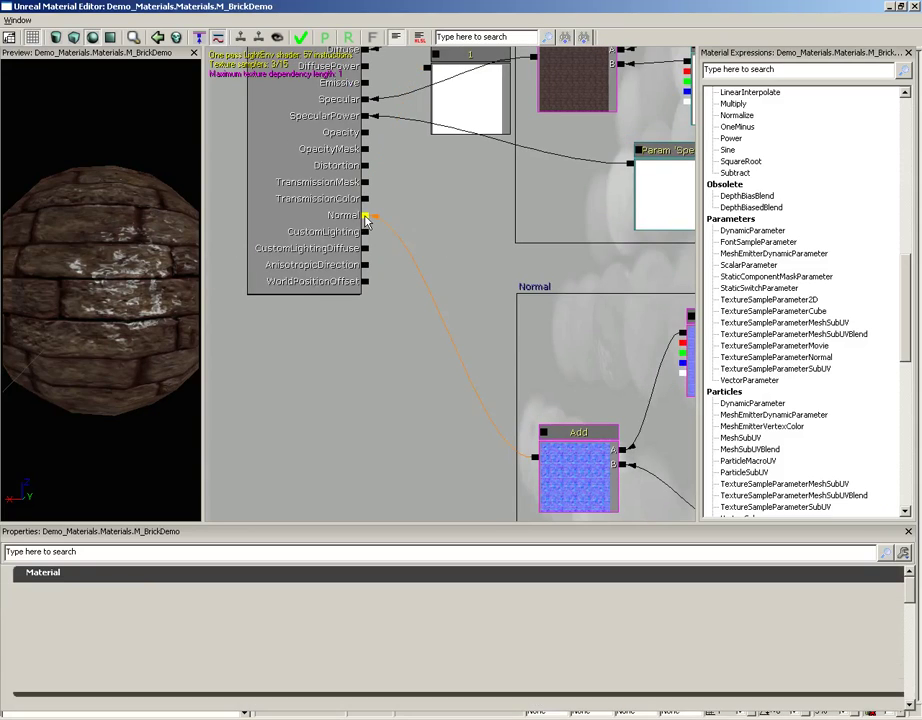
drag(134, 288, 29, 217)
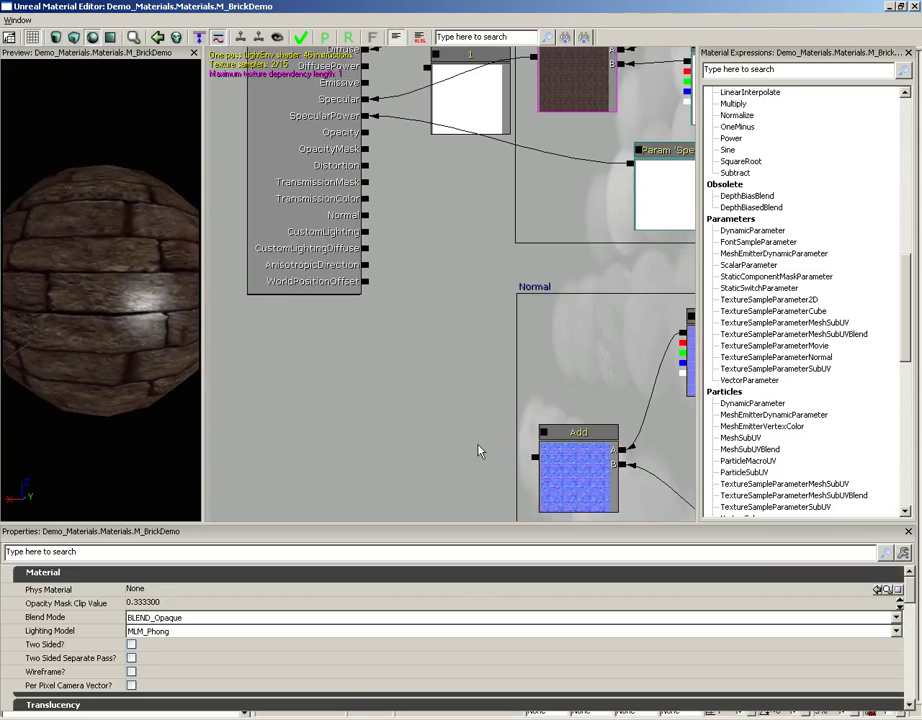
drag(535, 457, 366, 216)
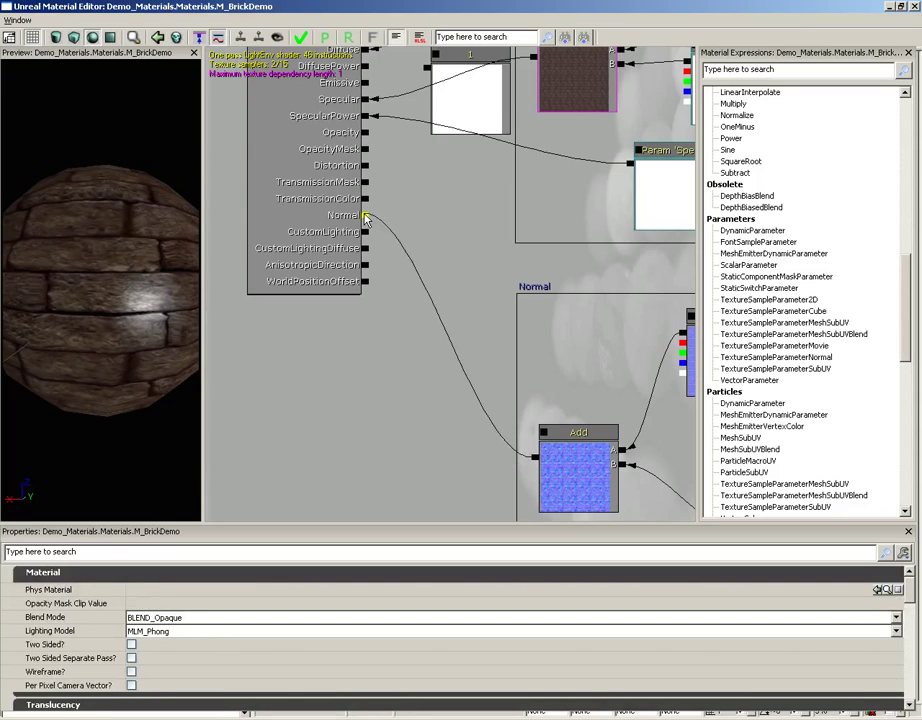
drag(95, 200, 309, 309)
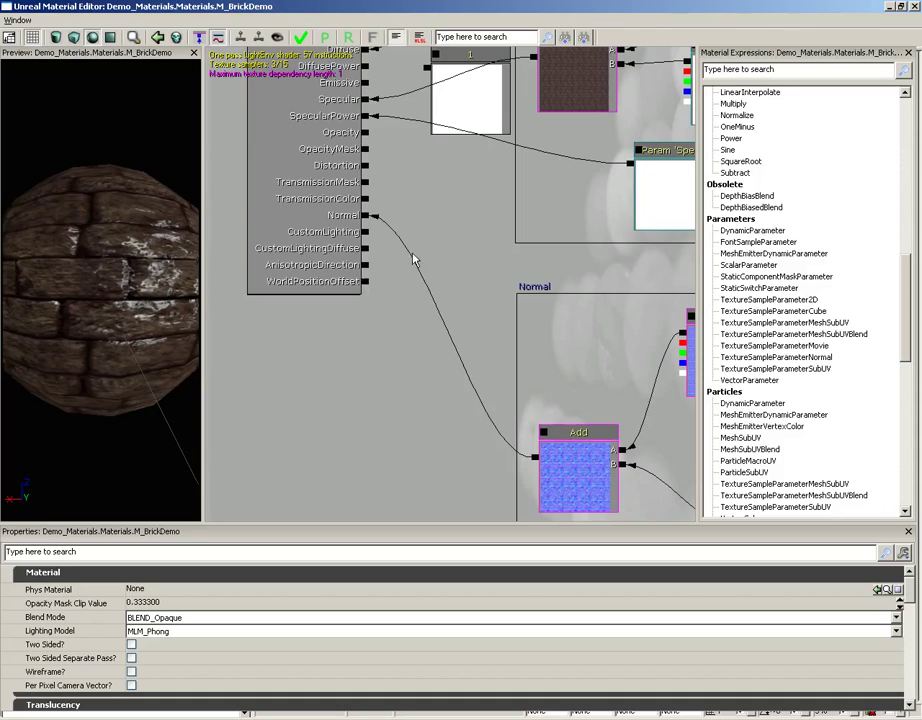
drag(431, 226, 437, 295)
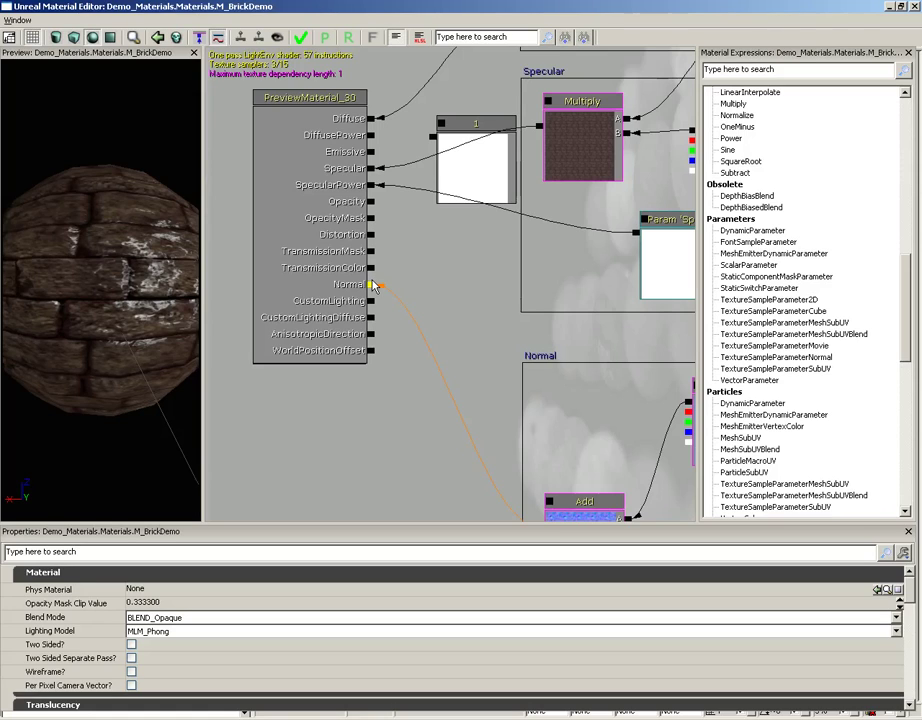
scroll(445, 354, down, 2)
scroll(420, 328, up, 2)
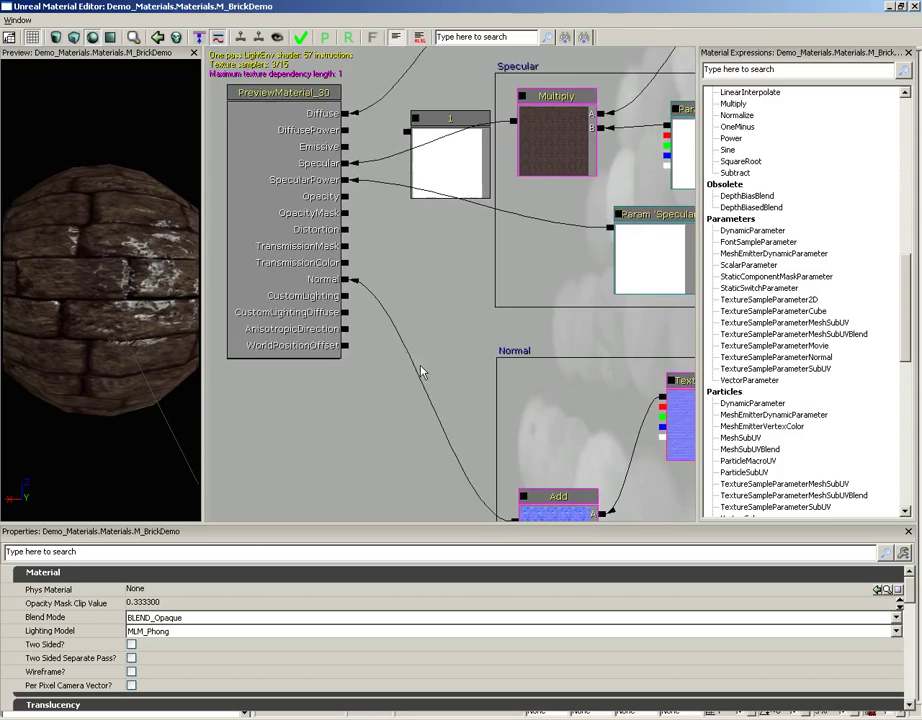
drag(416, 283, 420, 309)
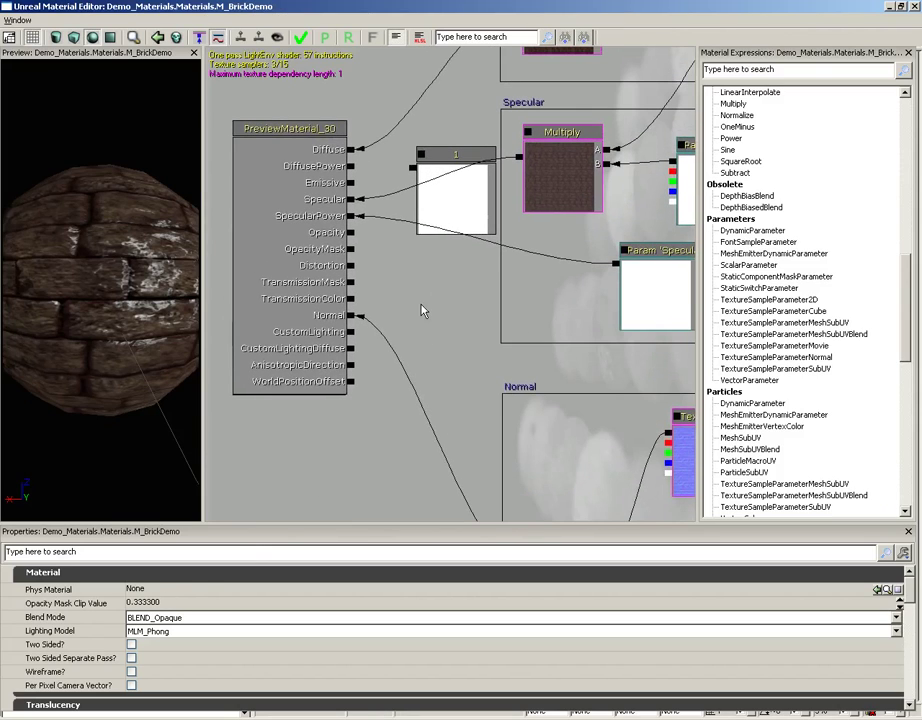